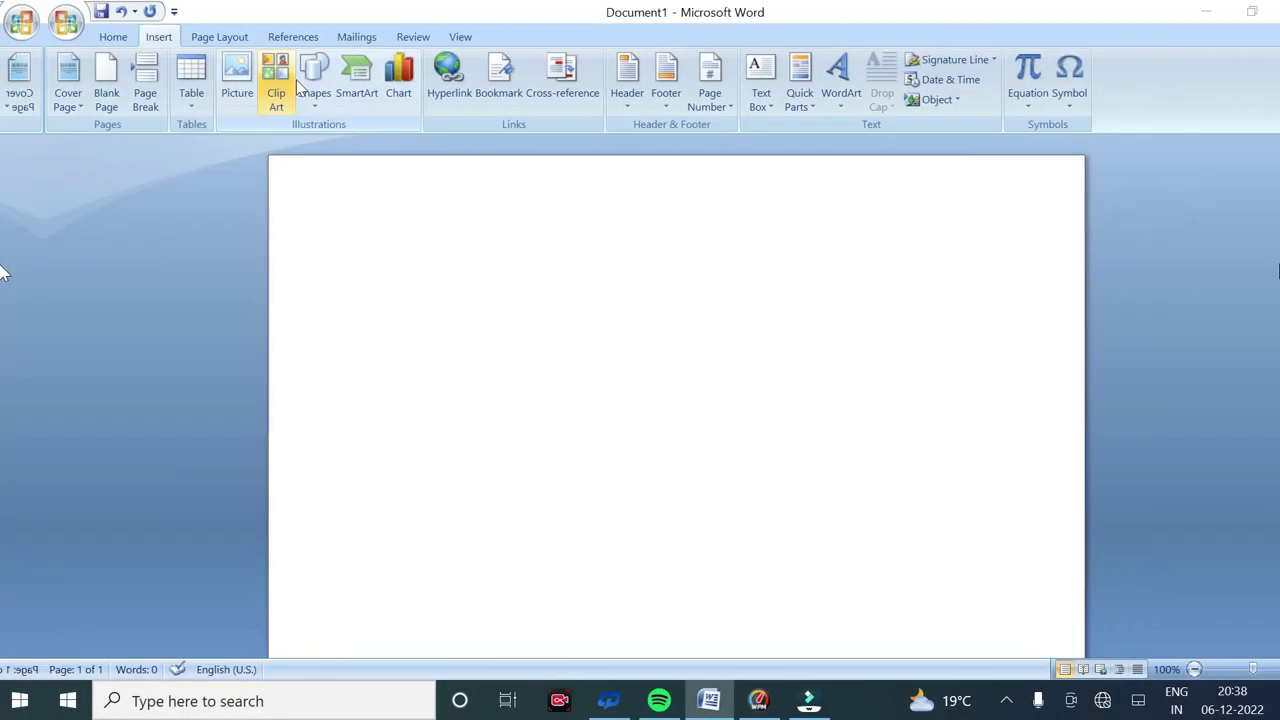
# Step: Draw a card-sized rectangle on the page and nudge it slightly up
pyautogui.click(270, 80)
pyautogui.click(148, 144)
pyautogui.moveTo(392, 279); pyautogui.dragTo(903, 597)
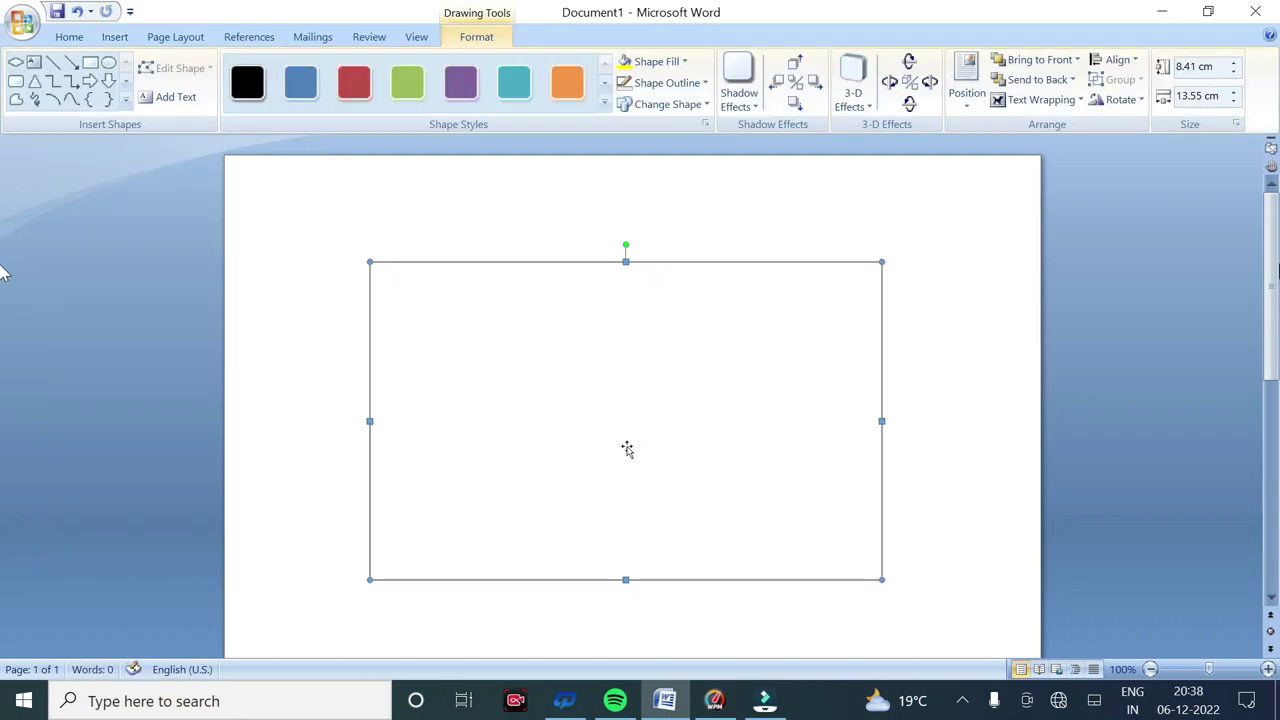
pyautogui.moveTo(628, 445); pyautogui.dragTo(604, 444)
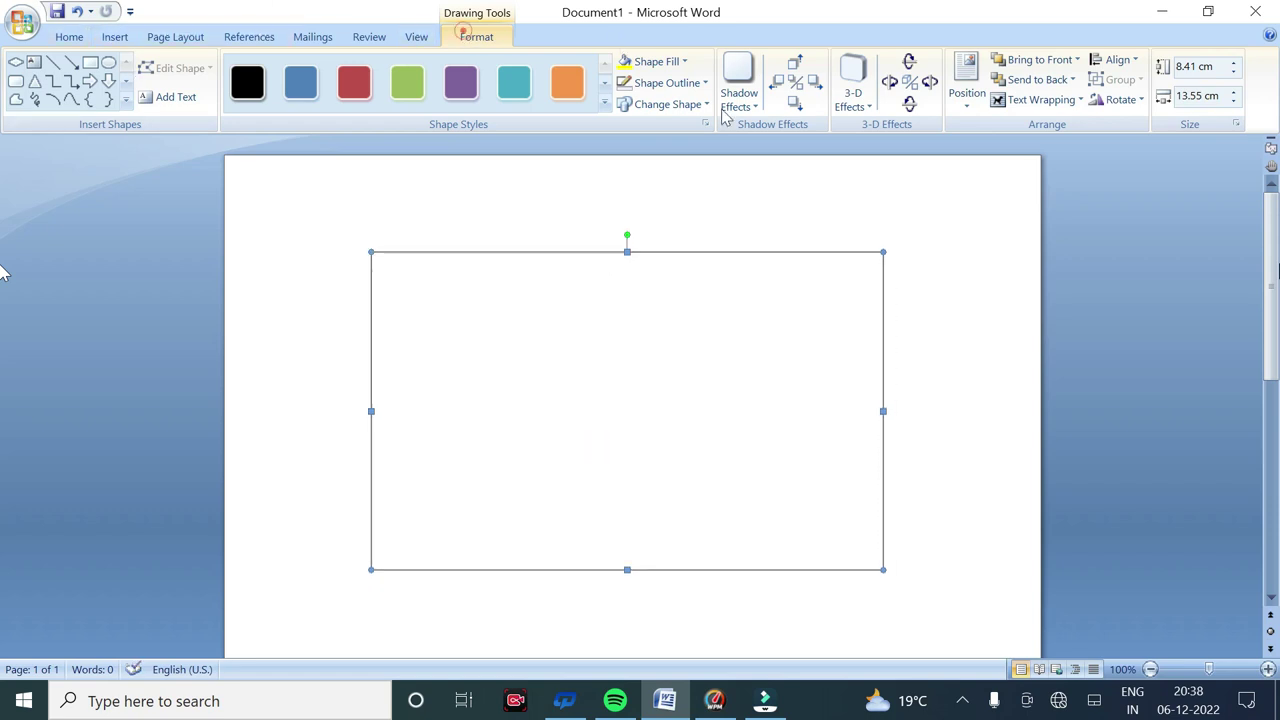
# Step: Set the rectangle's outline thickness and fill it solid yellow
pyautogui.click(690, 90)
pyautogui.moveTo(610, 284)
pyautogui.click(483, 289)
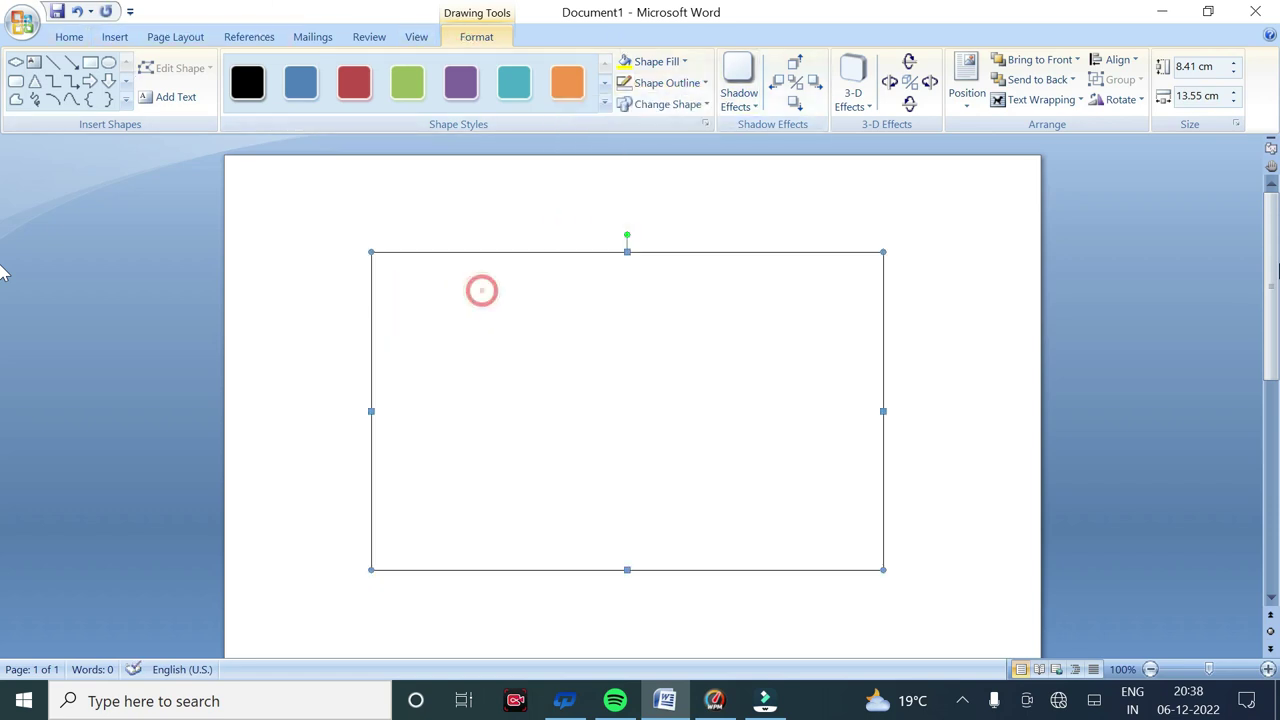
pyautogui.click(660, 62)
pyautogui.click(589, 200)
# Step: Choose a vertical gradient shading style for the rectangle's fill
pyautogui.click(660, 62)
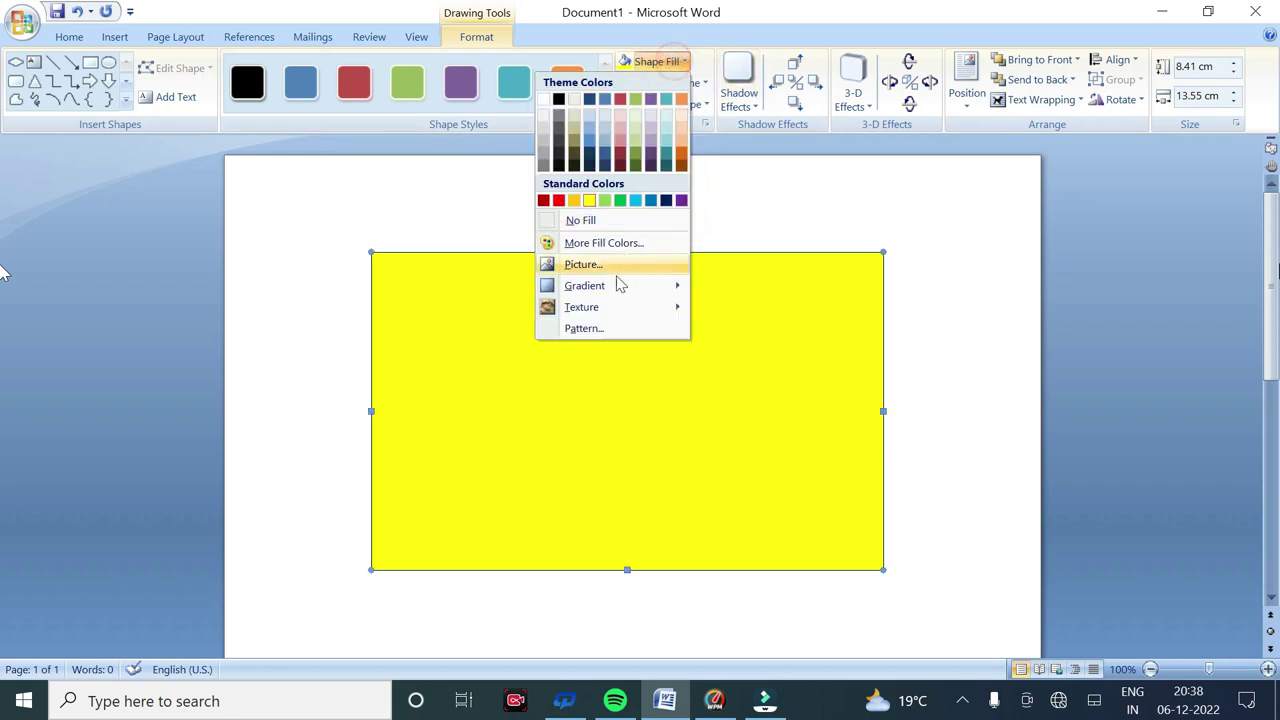
pyautogui.moveTo(600, 285)
pyautogui.click(340, 658)
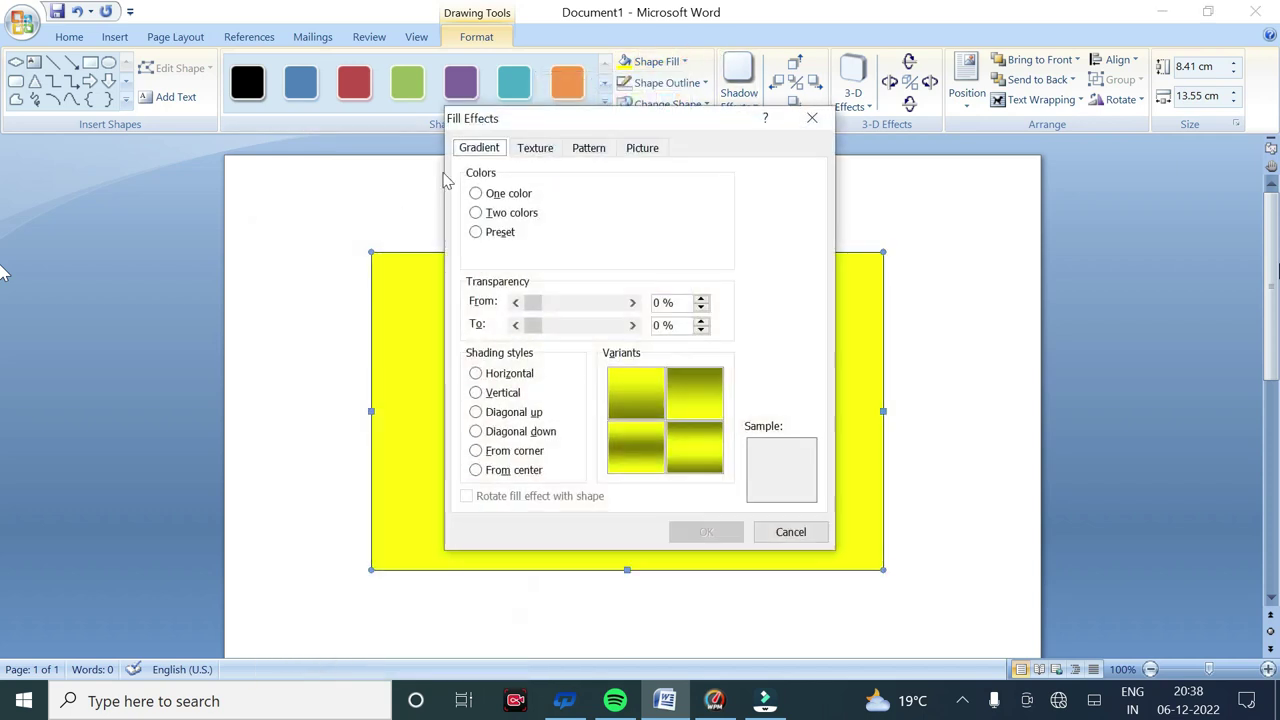
pyautogui.click(476, 393)
pyautogui.click(476, 412)
pyautogui.click(476, 393)
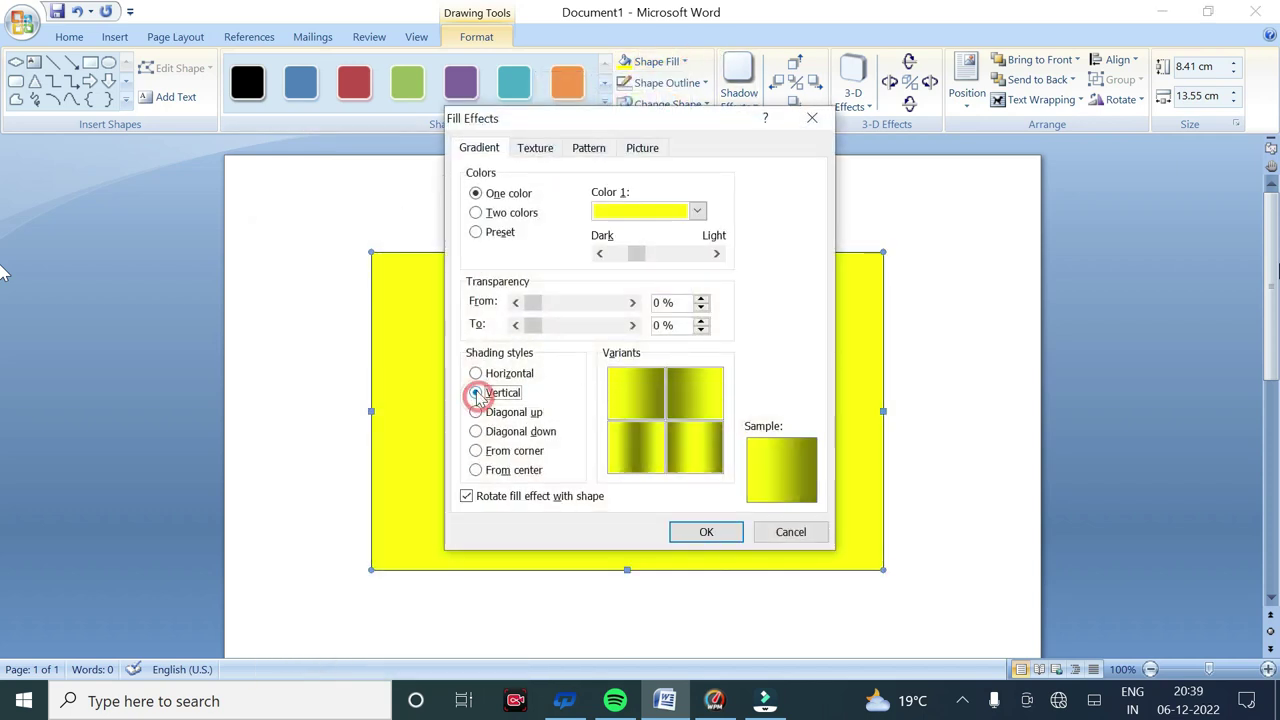
pyautogui.click(690, 450)
# Step: Make the gradient two colours, white and yellow, and apply it to the card
pyautogui.click(476, 212)
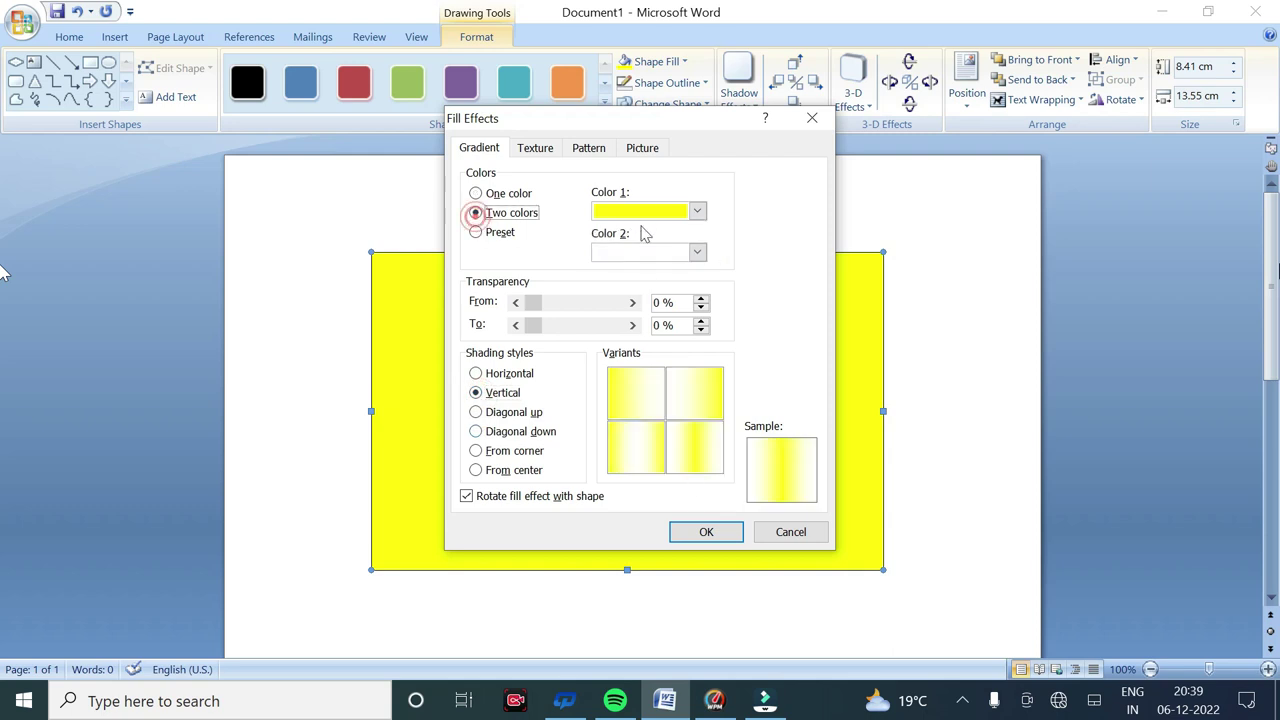
pyautogui.click(696, 211)
pyautogui.click(562, 251)
pyautogui.click(665, 252)
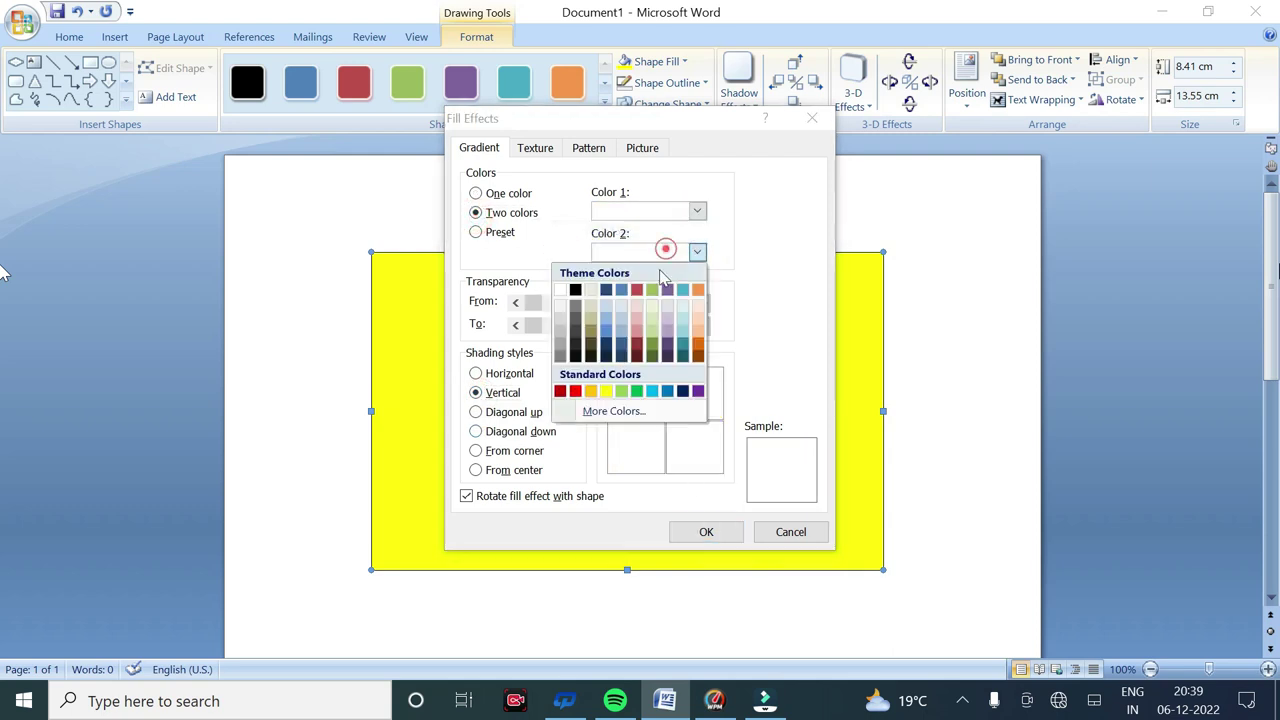
pyautogui.click(606, 391)
pyautogui.click(706, 532)
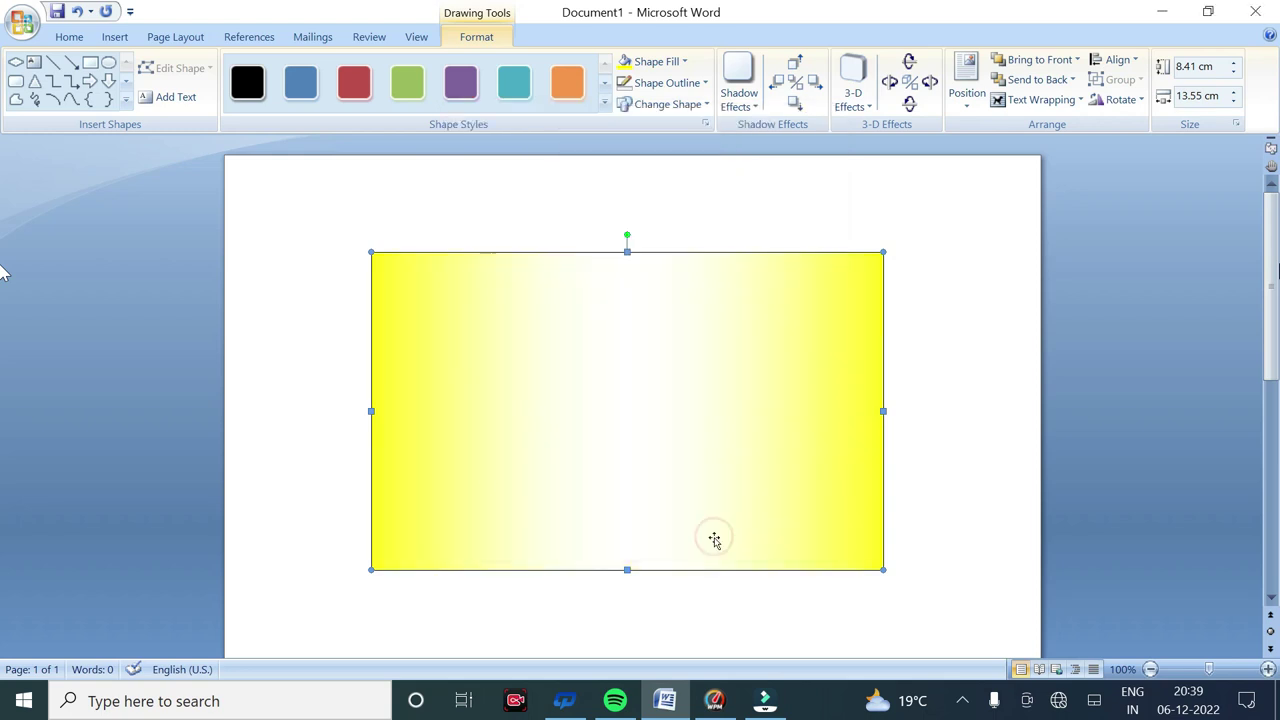
pyautogui.click(483, 610)
pyautogui.click(114, 36)
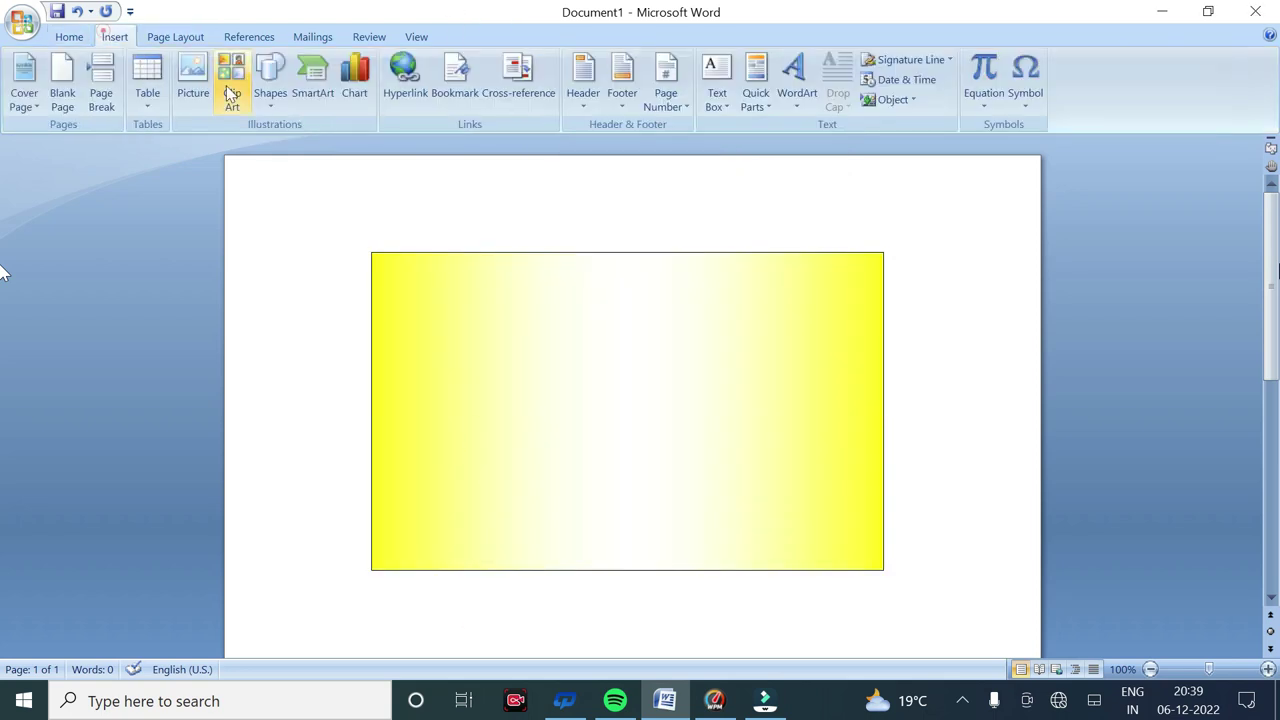
# Step: Draw a text box at the card's top-left and type the proprietor's name
pyautogui.click(270, 80)
pyautogui.click(92, 145)
pyautogui.moveTo(387, 263); pyautogui.dragTo(491, 343)
pyautogui.moveTo(650, 323); pyautogui.dragTo(632, 327)
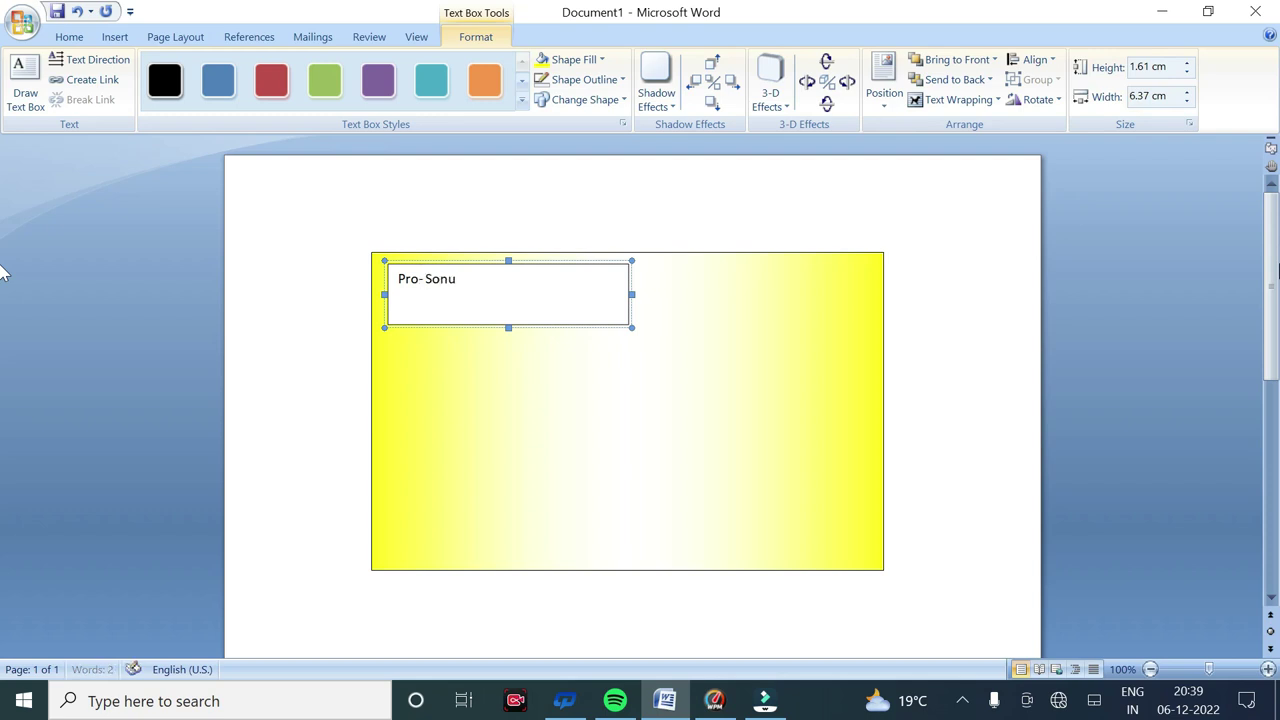
pyautogui.press('BackSpace')
pyautogui.press('BackSpace')
pyautogui.press('BackSpace')
pyautogui.write('P')
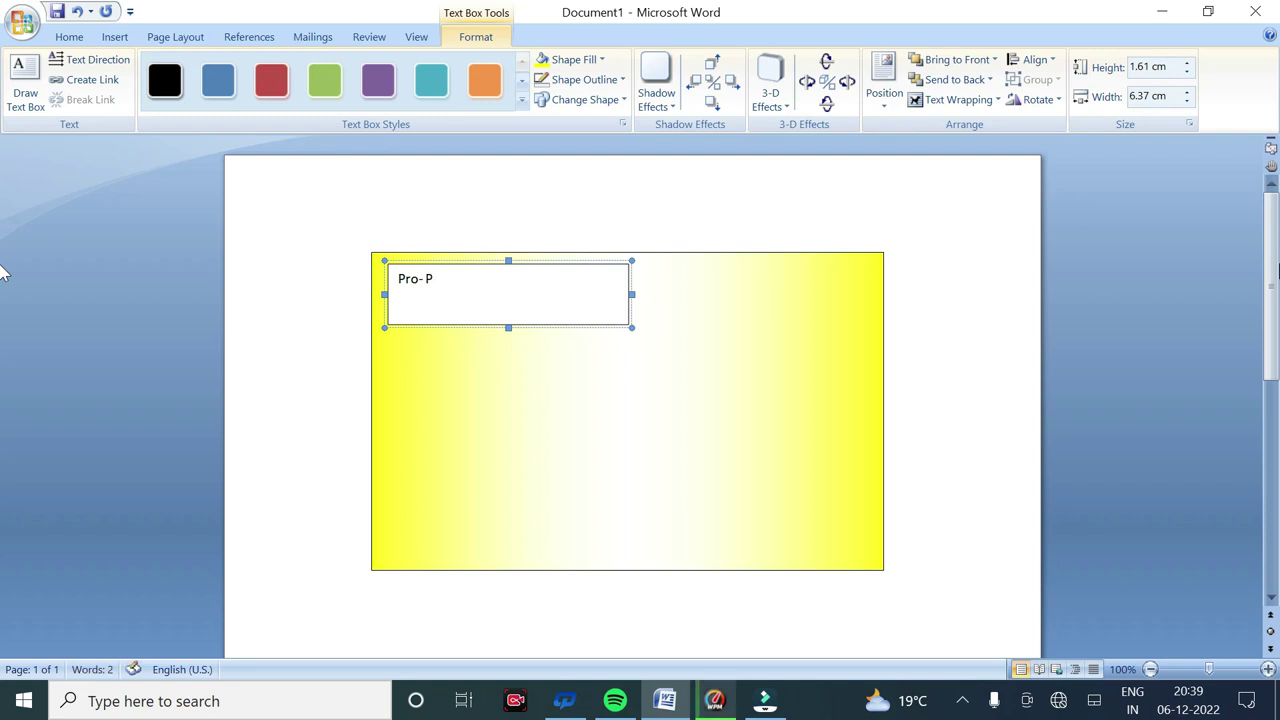
pyautogui.write('rince')
# Step: Set the name text box to no fill and no outline
pyautogui.hotkey('ctrl', 'a')
pyautogui.click(580, 59)
pyautogui.click(520, 219)
pyautogui.click(585, 79)
pyautogui.click(524, 240)
# Step: Colour the name red, enlarge it to 24 pt, and deselect the box
pyautogui.click(69, 37)
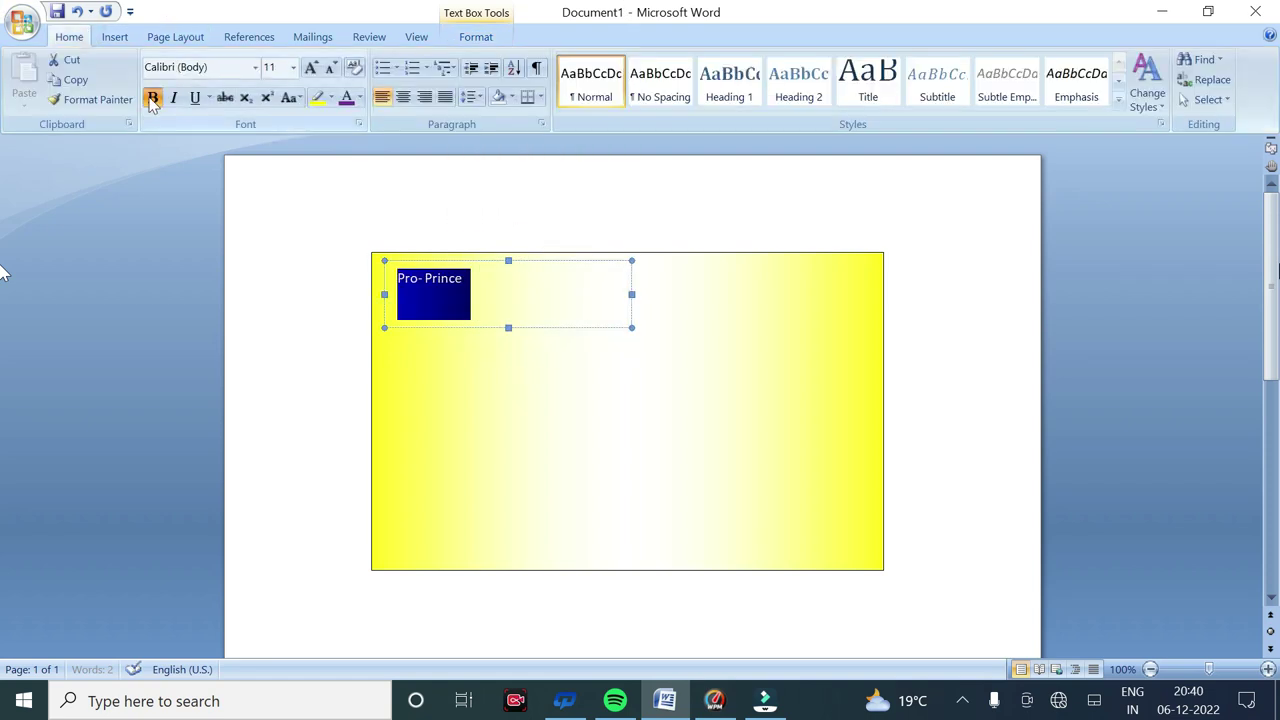
pyautogui.click(358, 97)
pyautogui.click(233, 259)
pyautogui.click(311, 67)
pyautogui.click(311, 67)
pyautogui.click(311, 67)
pyautogui.click(311, 67)
pyautogui.click(311, 67)
pyautogui.click(311, 67)
pyautogui.click(471, 343)
pyautogui.click(310, 346)
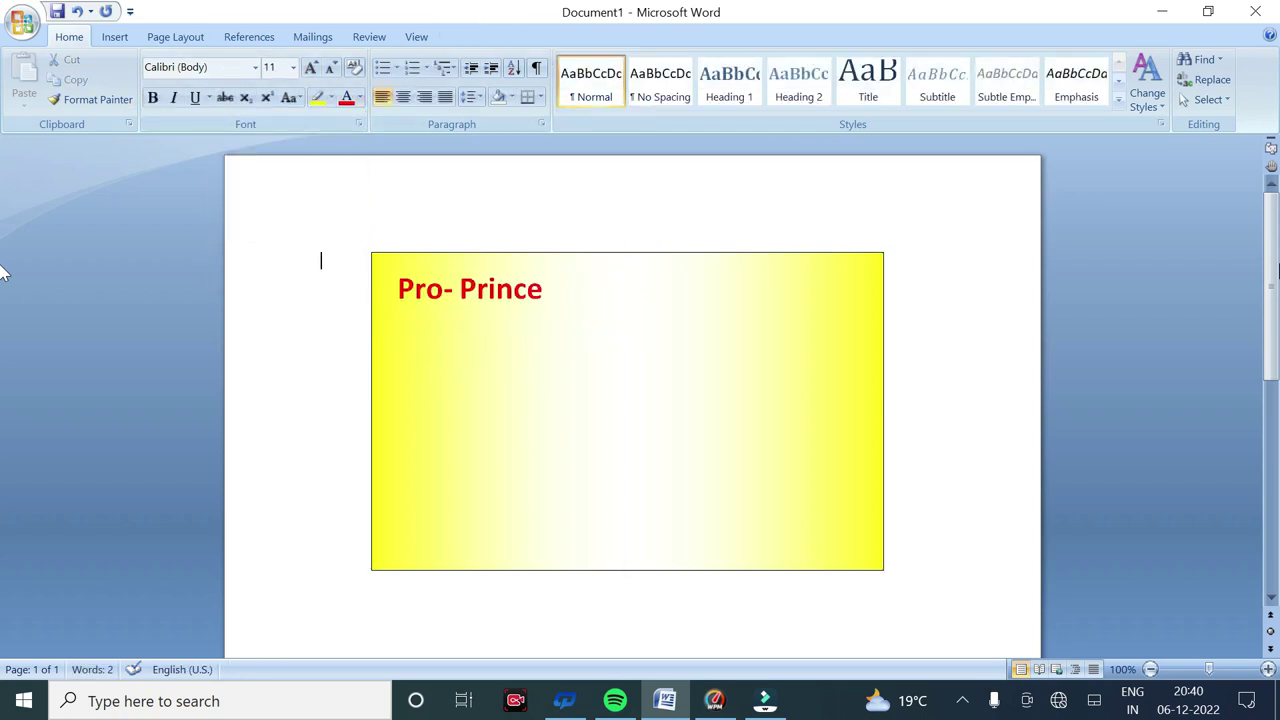
pyautogui.click(427, 289)
pyautogui.click(474, 328)
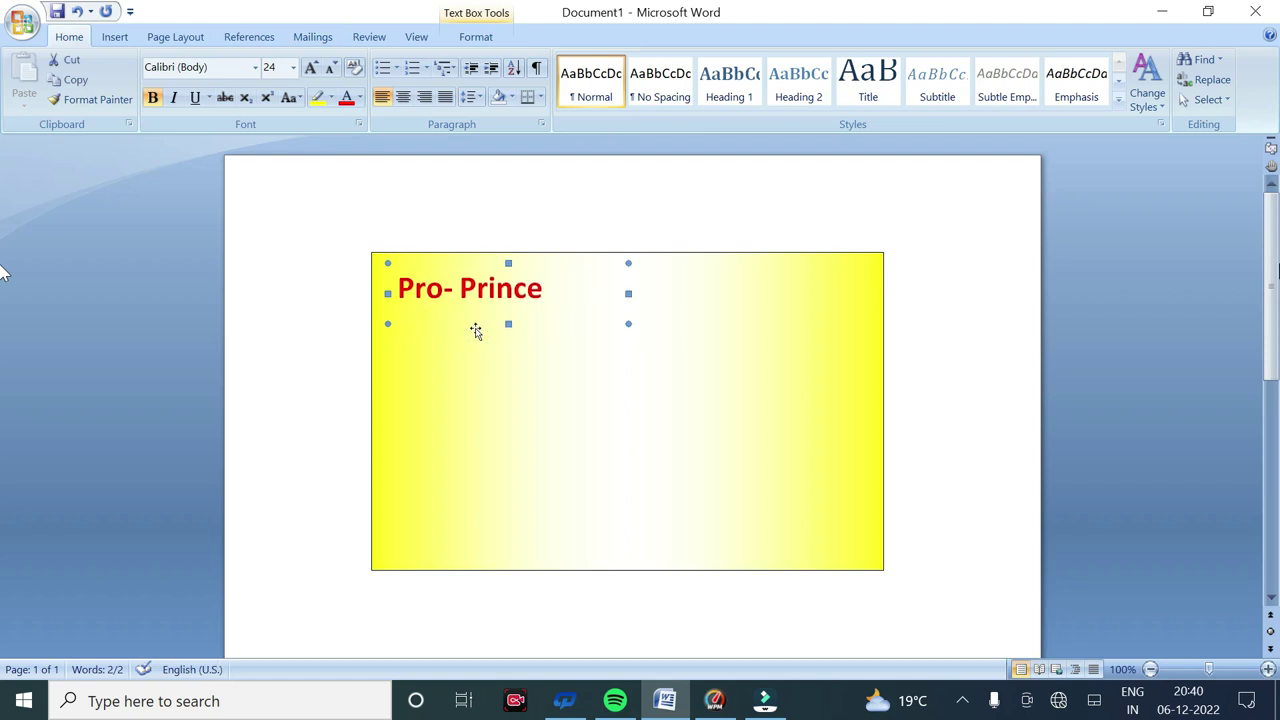
pyautogui.click(306, 360)
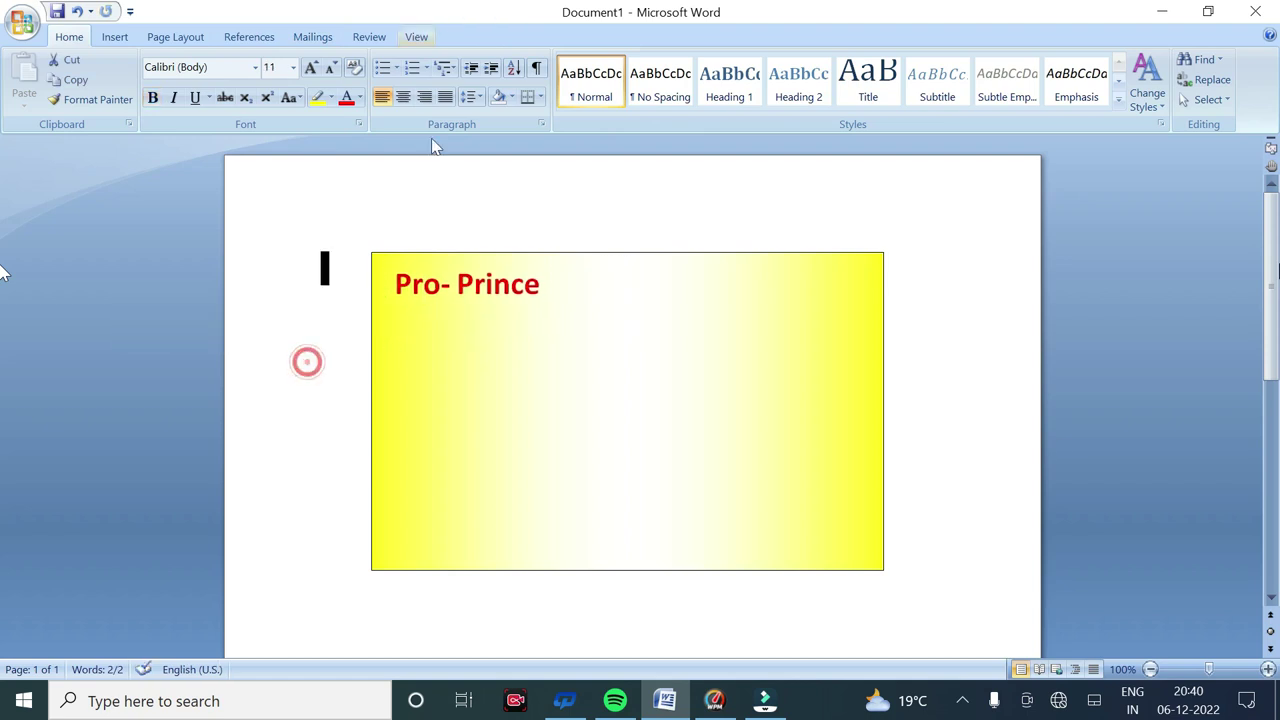
# Step: Draw a new text box in the card's top-right area
pyautogui.click(314, 266)
pyautogui.click(114, 37)
pyautogui.click(270, 80)
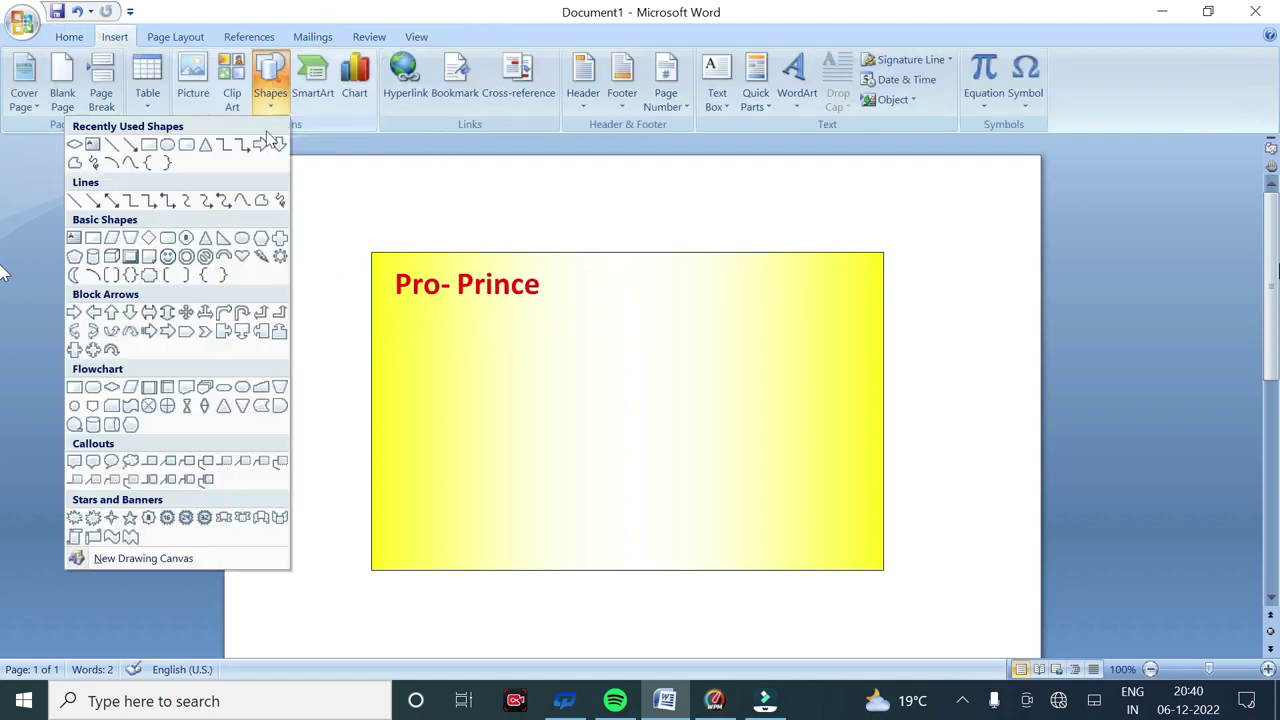
pyautogui.click(85, 143)
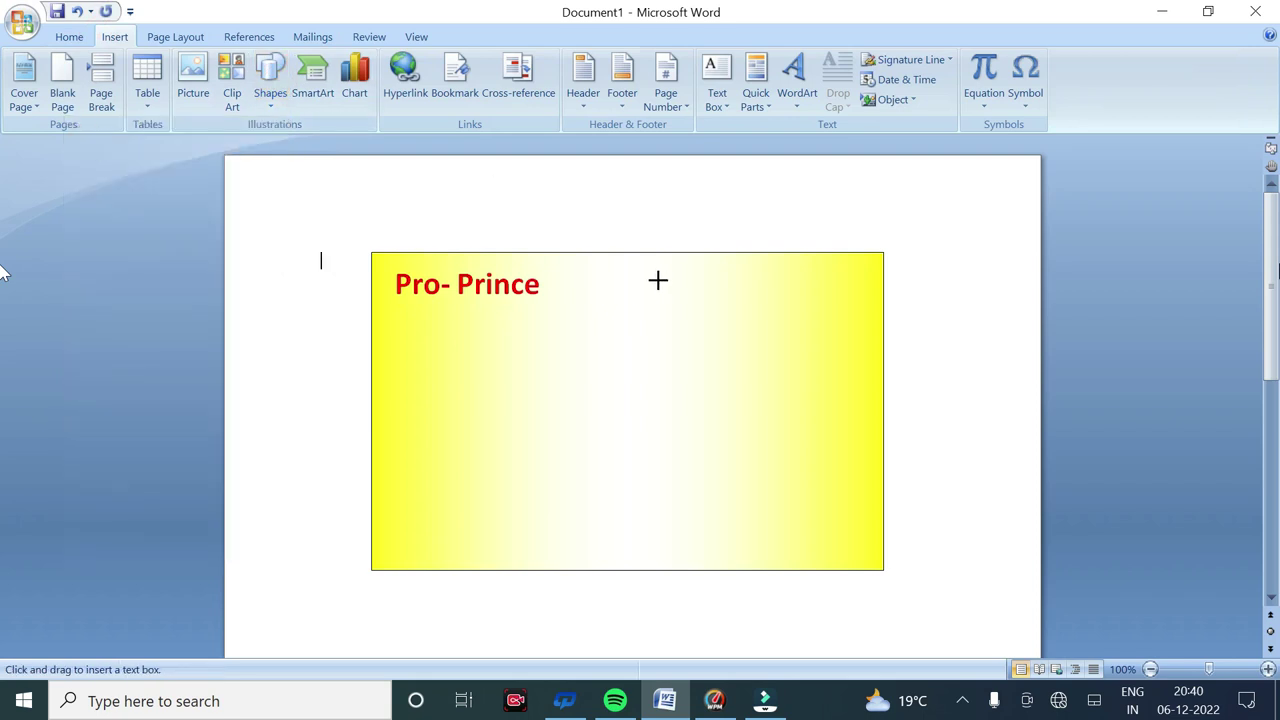
pyautogui.moveTo(657, 281); pyautogui.dragTo(876, 316)
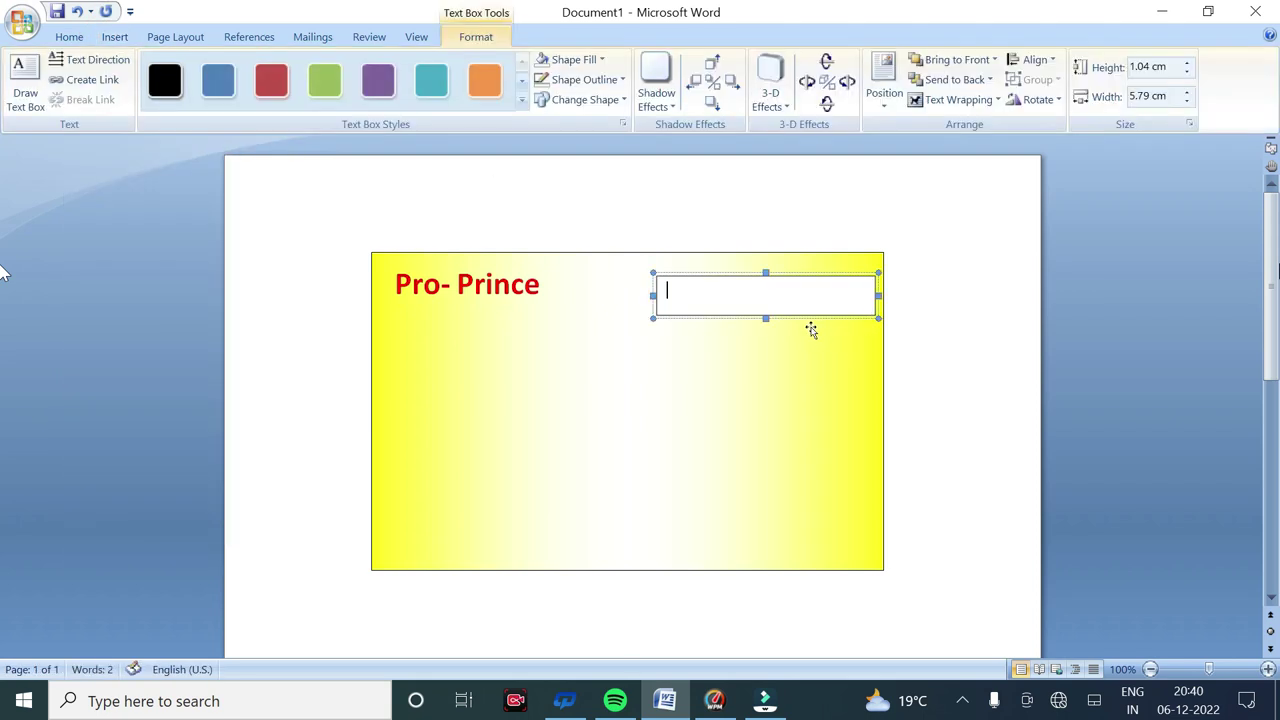
pyautogui.click(812, 314)
pyautogui.click(809, 309)
pyautogui.click(810, 307)
pyautogui.click(816, 310)
# Step: Type the mobile phone number into the top-right box
pyautogui.click(792, 296)
pyautogui.write('M.=')
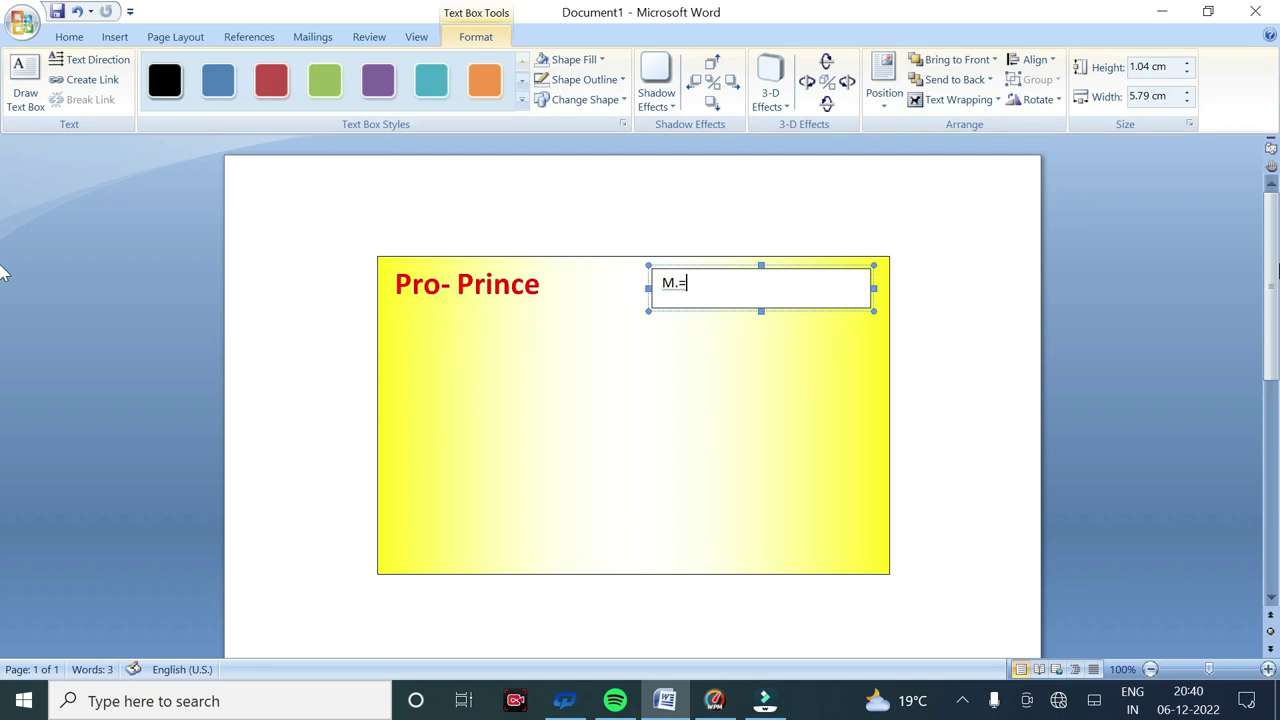
pyautogui.press('BackSpace')
pyautogui.write('_')
pyautogui.write('=-099[]}{{')
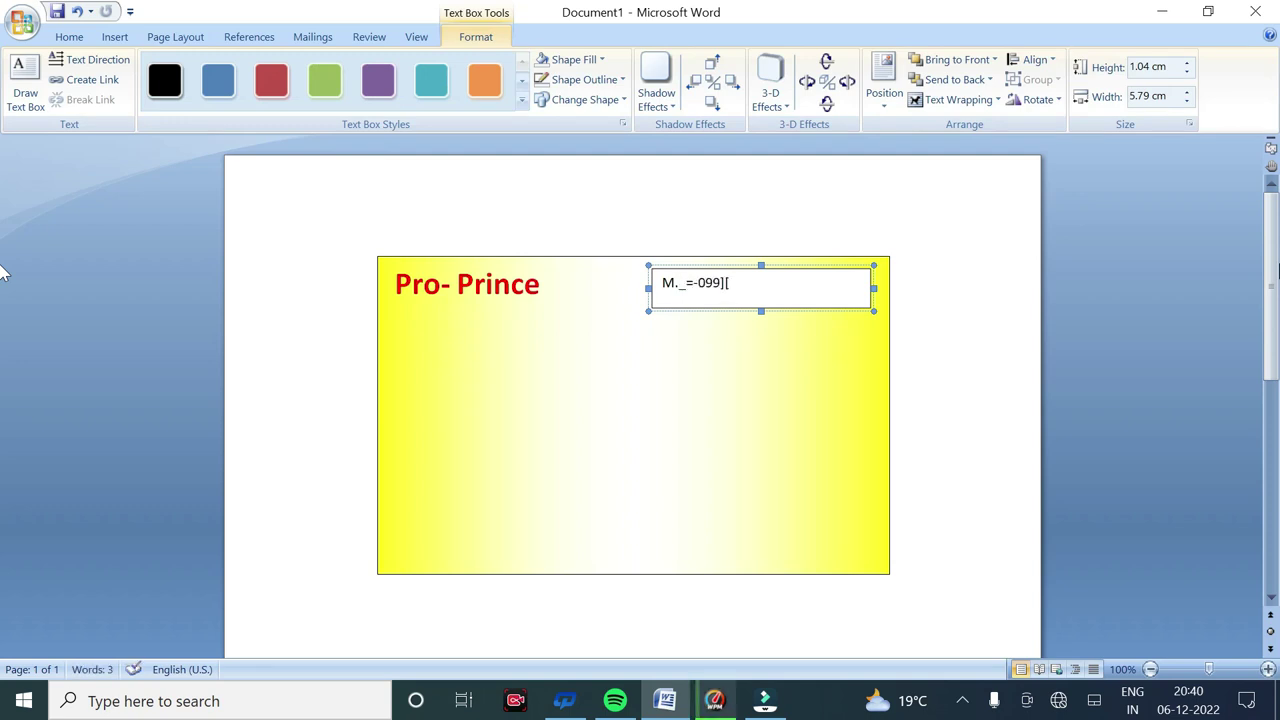
pyautogui.write('++_')
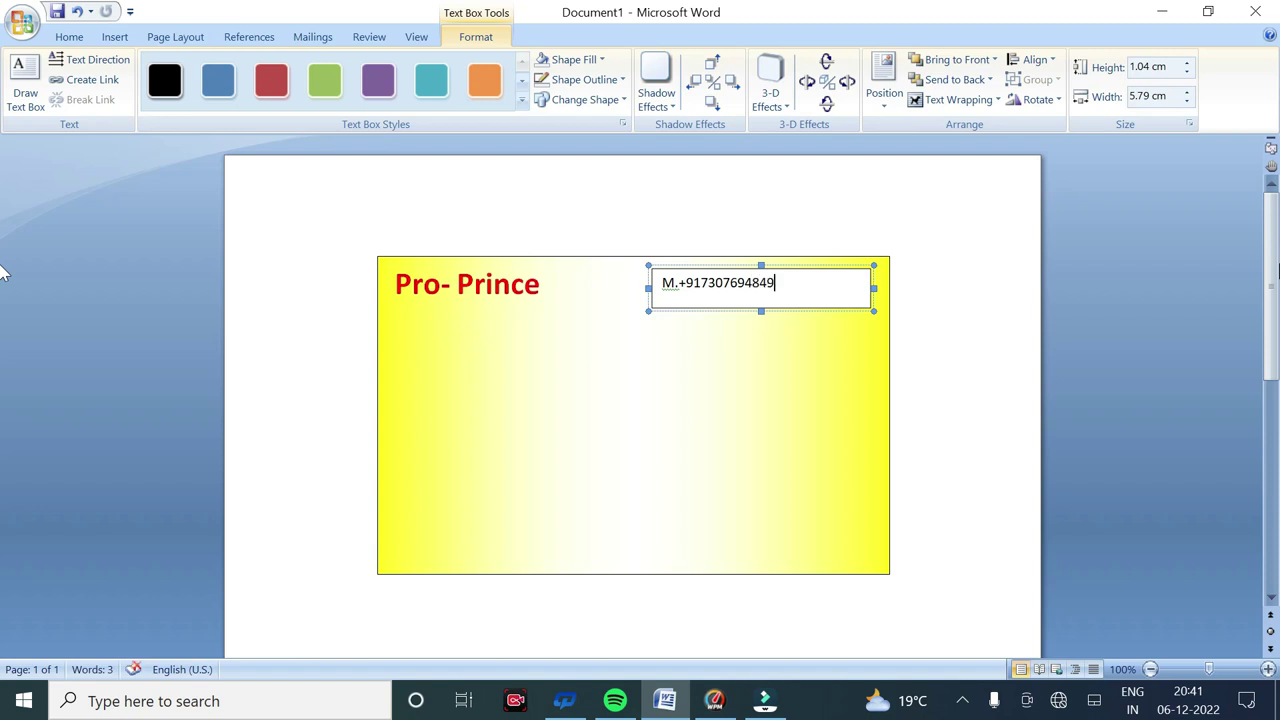
# Step: Set the phone-number box to no fill and no outline
pyautogui.hotkey('ctrl', 'a')
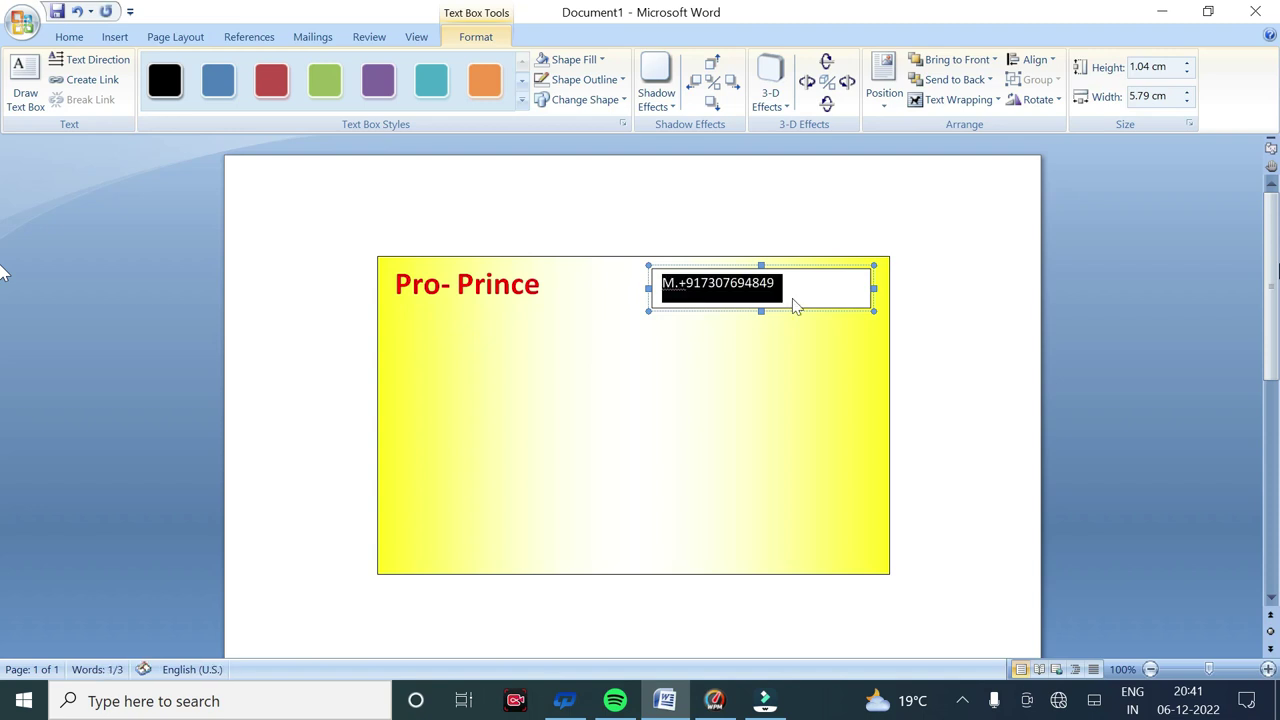
pyautogui.click(573, 60)
pyautogui.click(500, 219)
pyautogui.click(578, 80)
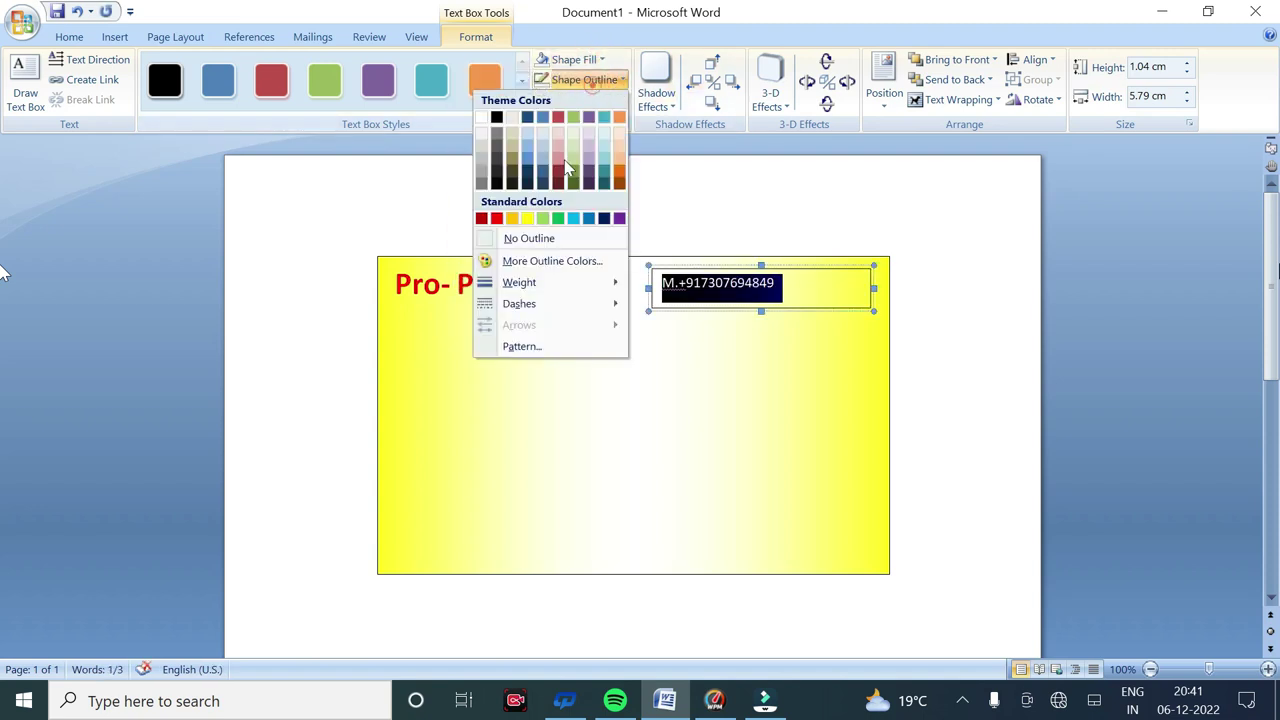
pyautogui.click(512, 234)
pyautogui.click(69, 36)
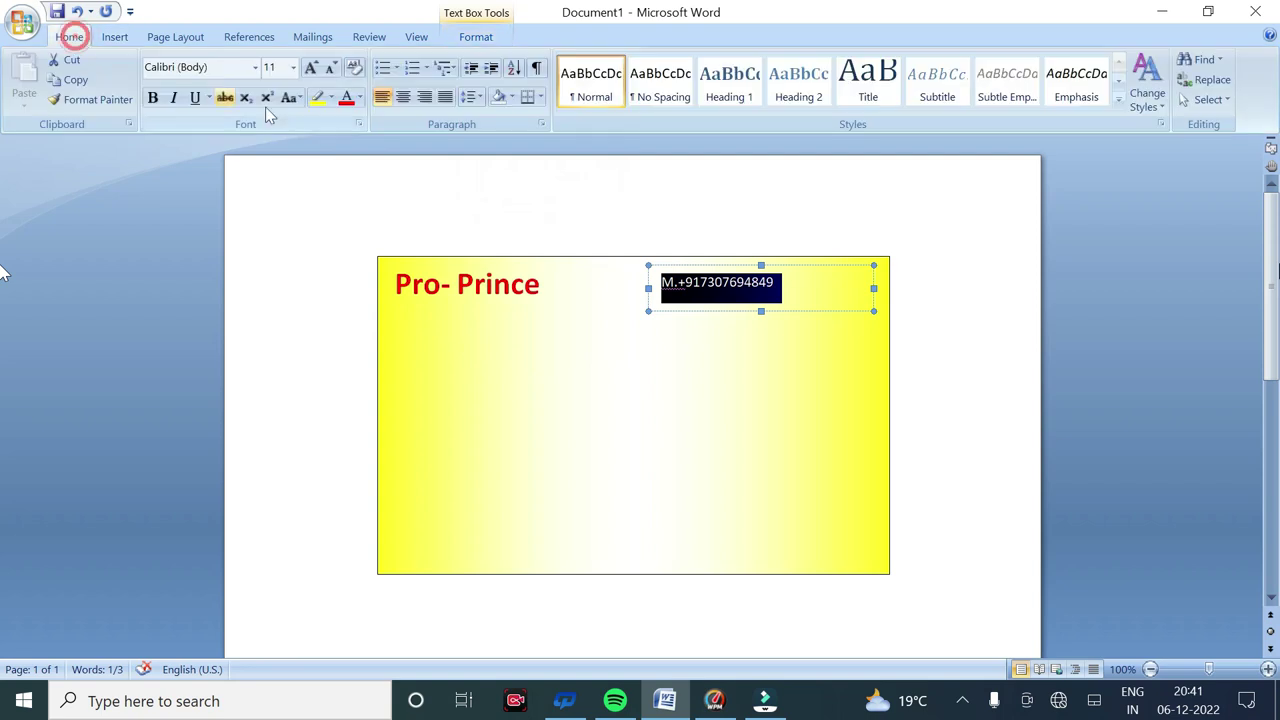
# Step: Make the phone number blue, 18 pt and bold
pyautogui.click(360, 101)
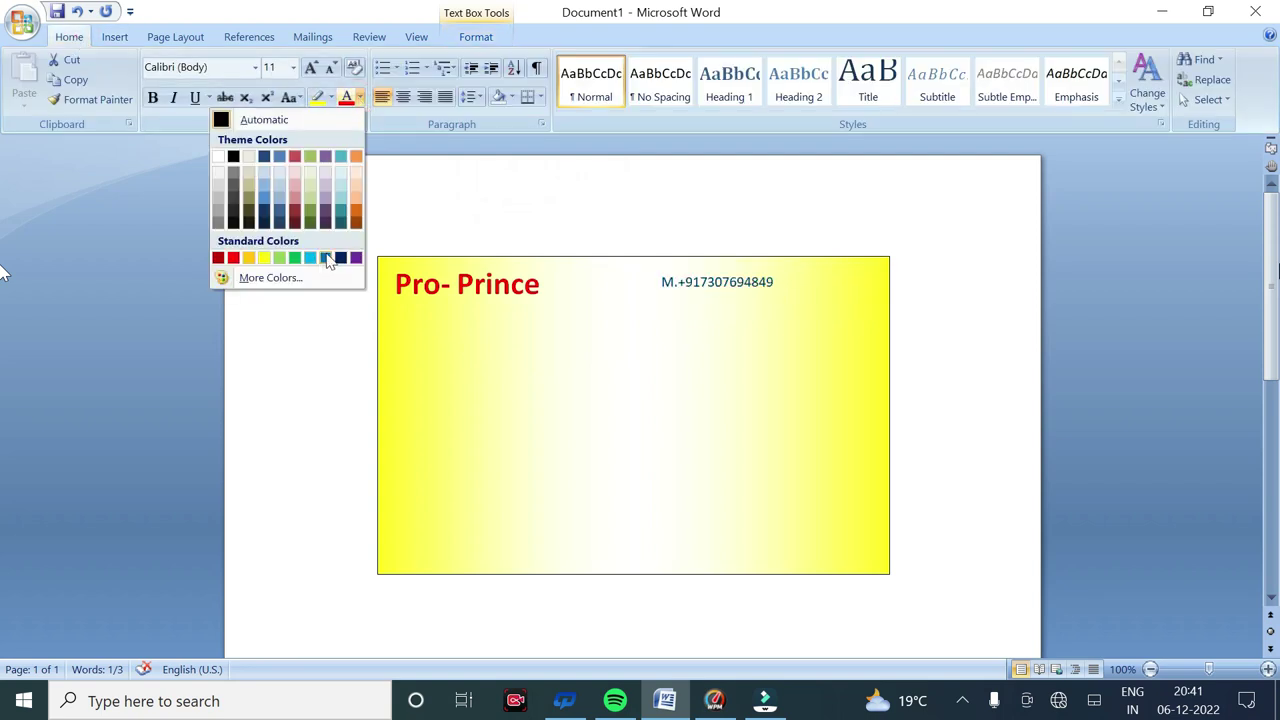
pyautogui.click(325, 252)
pyautogui.click(311, 67)
pyautogui.click(311, 67)
pyautogui.click(311, 67)
pyautogui.click(311, 67)
pyautogui.click(153, 97)
# Step: Nudge the phone-number box slightly to the right
pyautogui.click(845, 314)
pyautogui.click(845, 314)
pyautogui.press('Right')
pyautogui.press('Right')
pyautogui.press('Right')
pyautogui.press('Right')
pyautogui.press('Right')
pyautogui.press('Right')
pyautogui.press('Right')
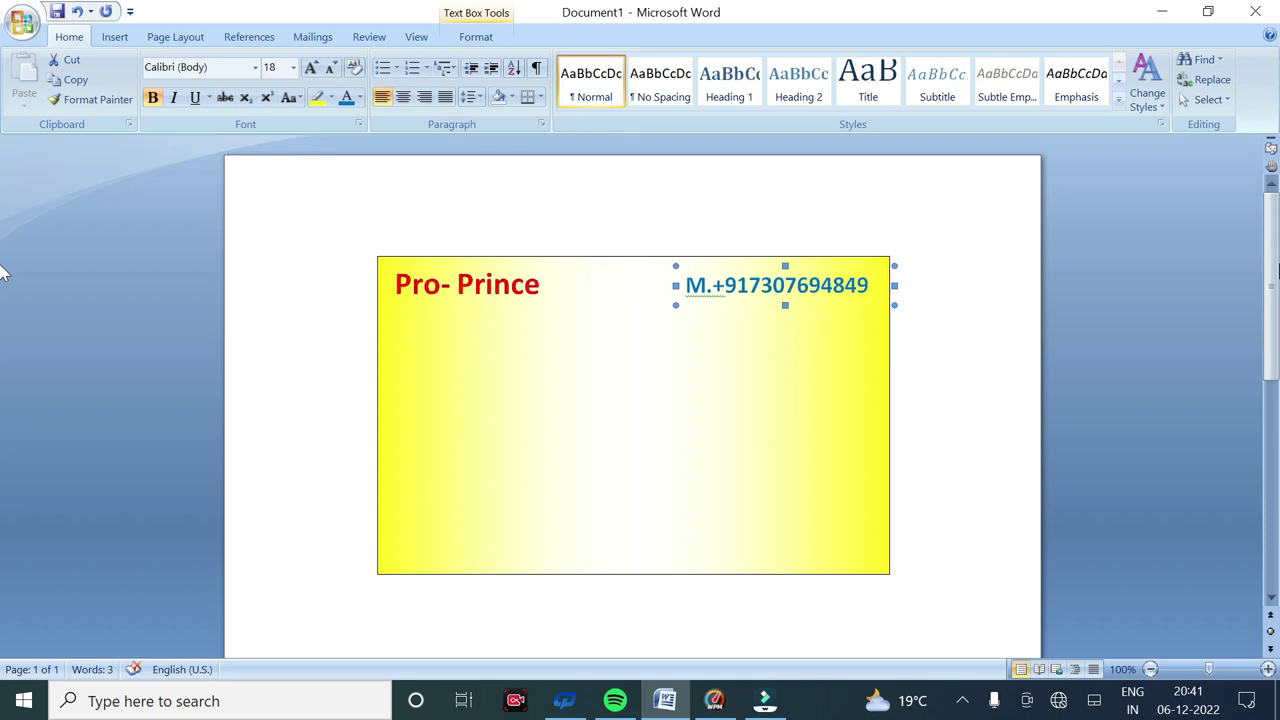
pyautogui.click(985, 354)
pyautogui.click(114, 36)
pyautogui.click(270, 80)
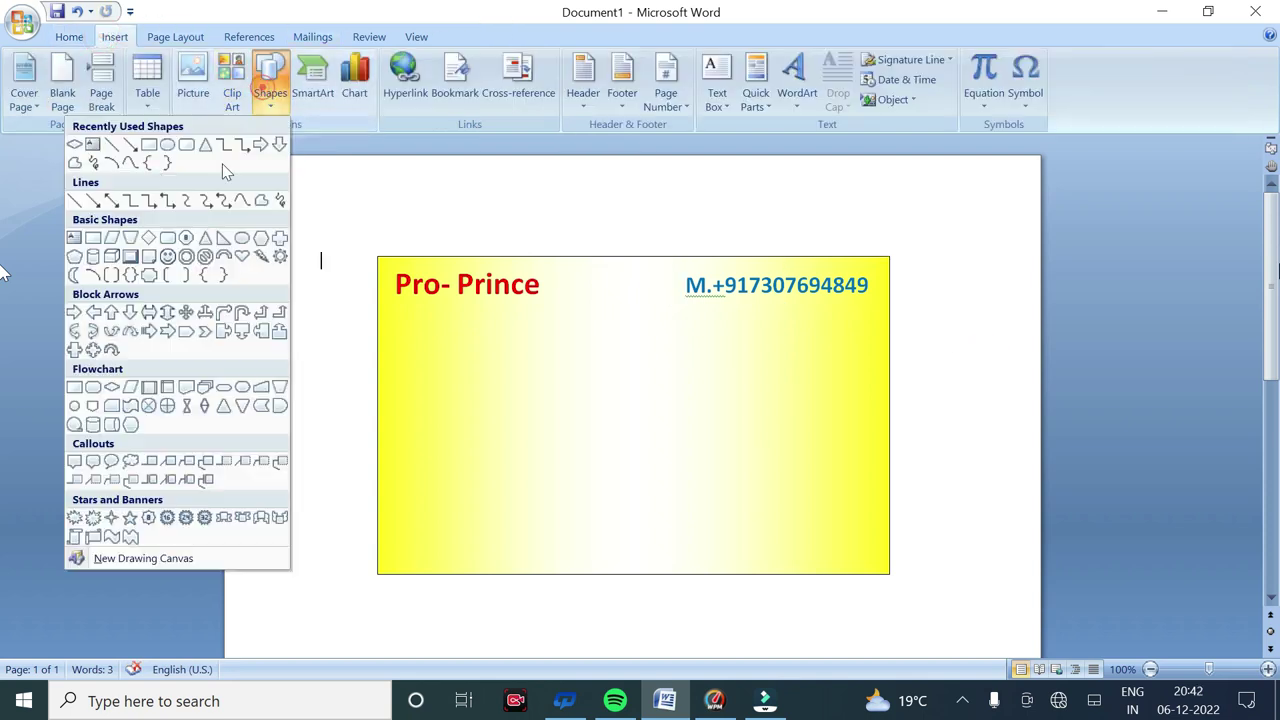
# Step: Draw a diamond on the card's left below the name with a 3 pt black outline
pyautogui.click(78, 140)
pyautogui.moveTo(411, 336)
pyautogui.mouseDown()
pyautogui.moveTo(556, 470)
pyautogui.moveTo(504, 430)
pyautogui.mouseUp()
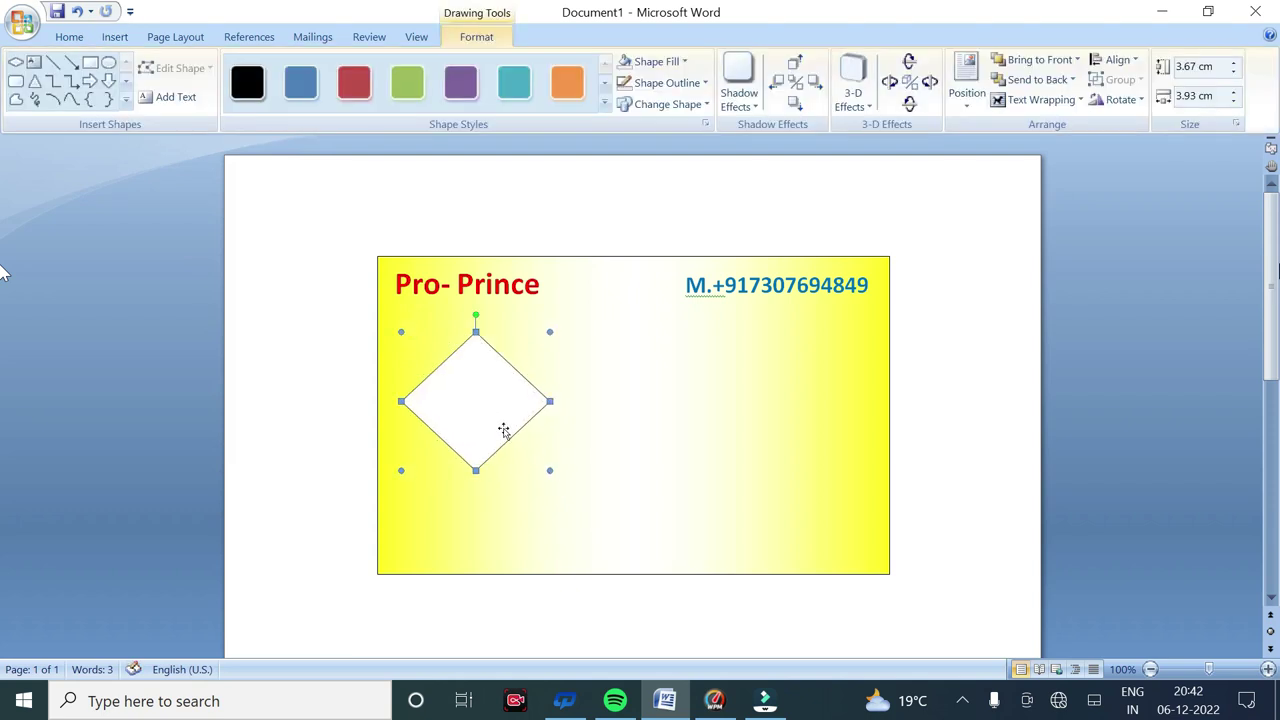
pyautogui.click(670, 82)
pyautogui.moveTo(602, 290)
pyautogui.click(490, 403)
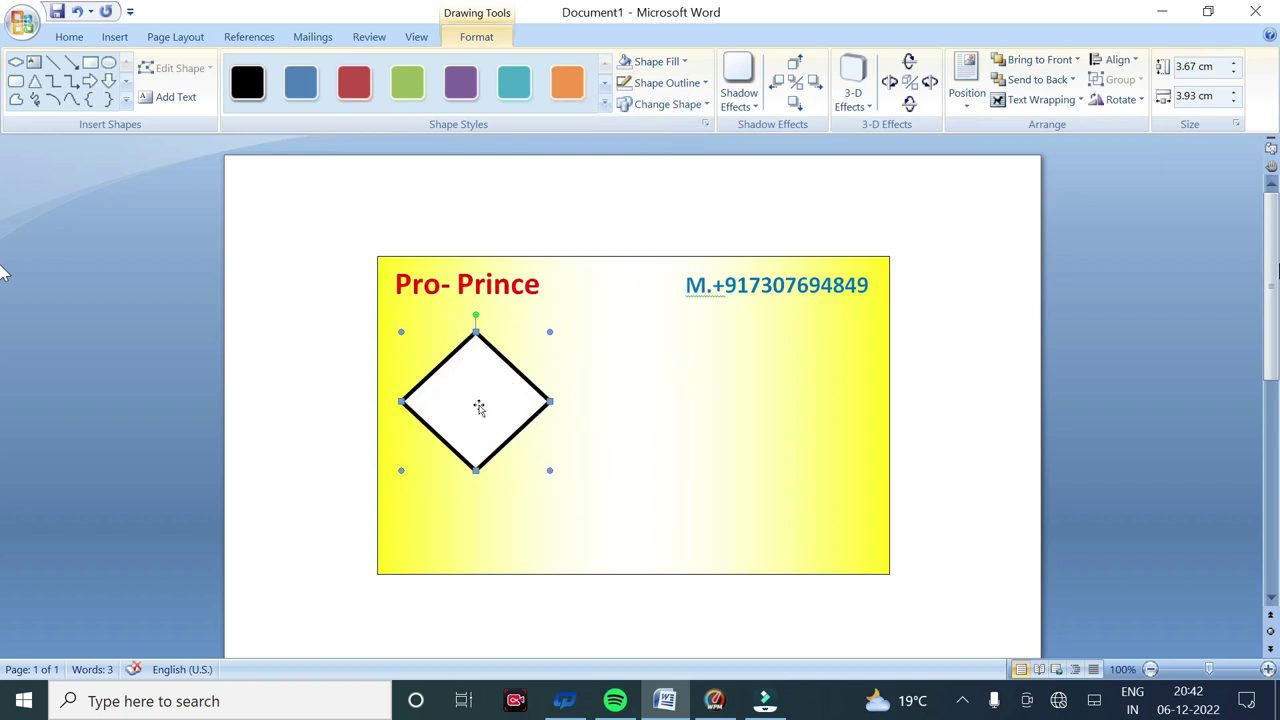
pyautogui.click(420, 204)
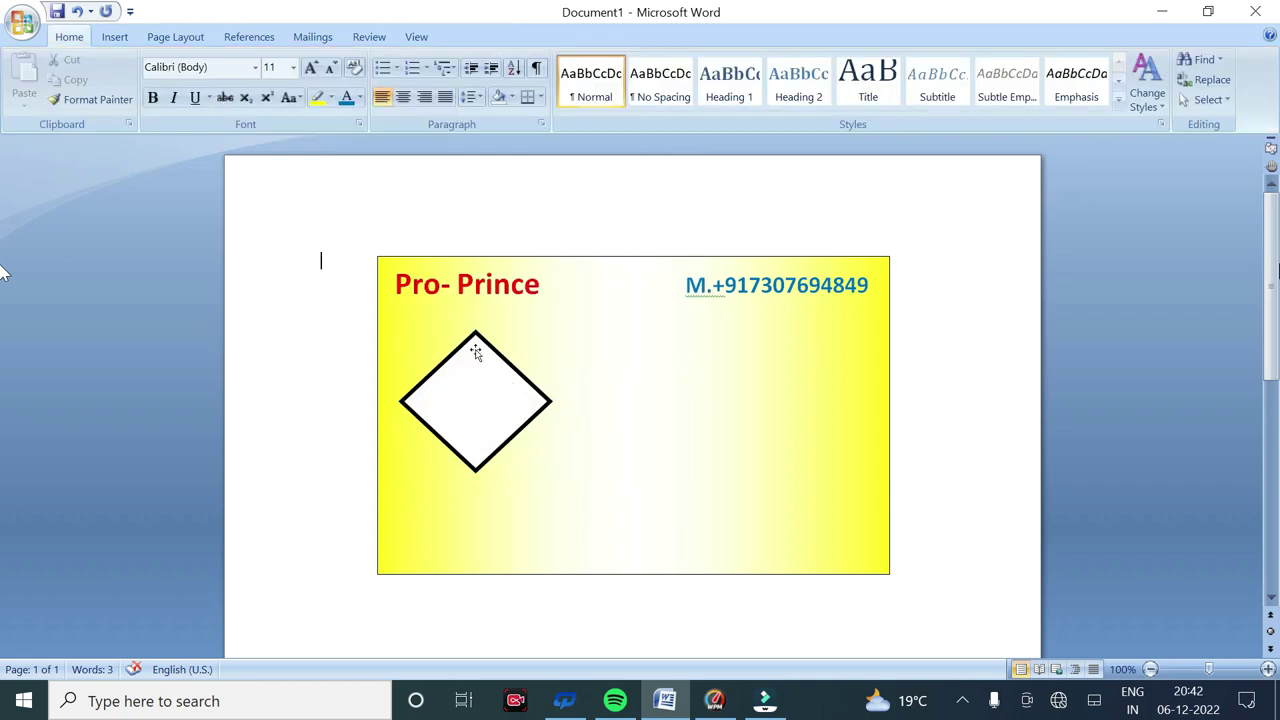
pyautogui.click(114, 36)
pyautogui.click(270, 80)
# Step: Add a P.C. EDUCATION text box right of the diamond with no fill or outline
pyautogui.click(97, 147)
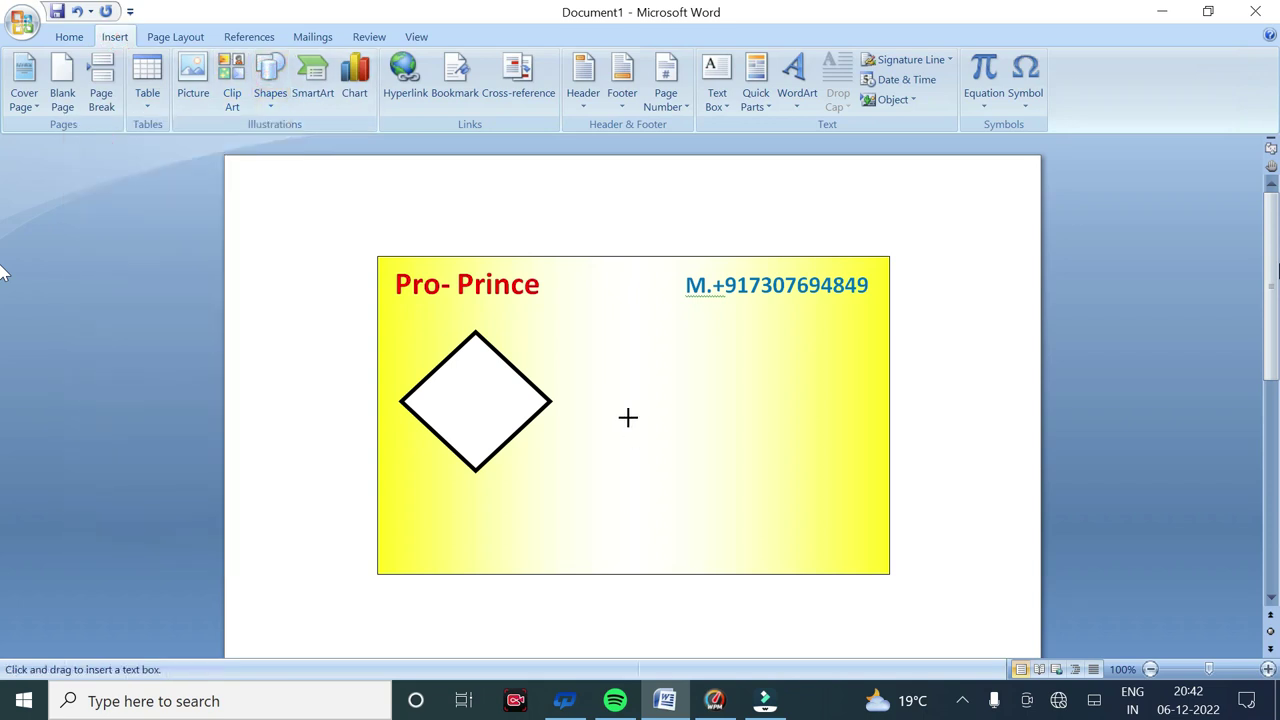
pyautogui.moveTo(590, 350); pyautogui.dragTo(875, 414)
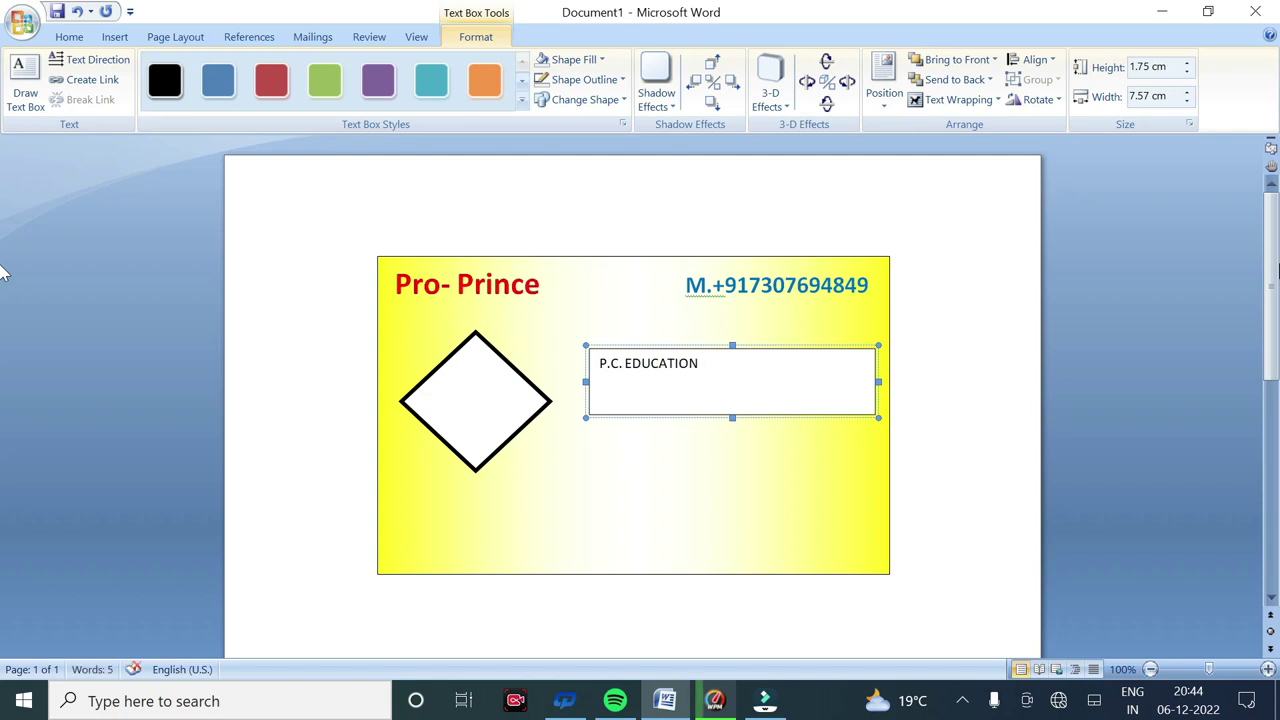
pyautogui.tripleClick(700, 363)
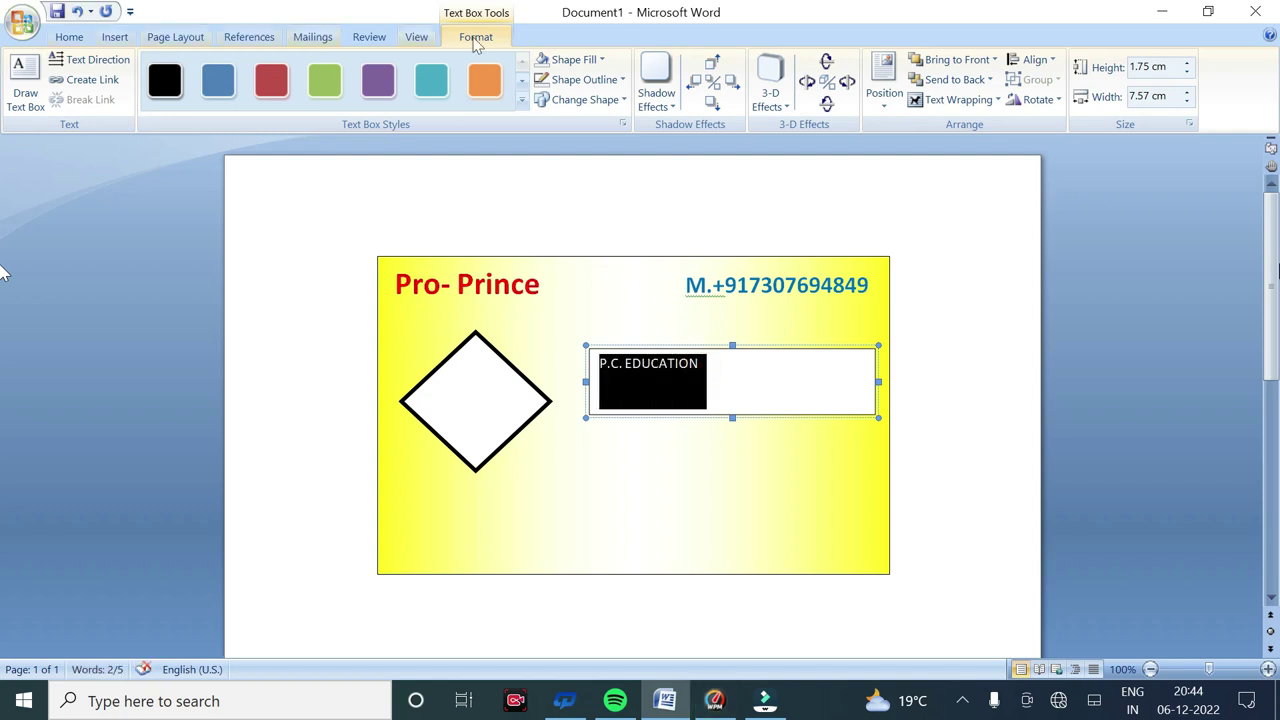
pyautogui.click(582, 59)
pyautogui.click(498, 218)
pyautogui.click(585, 79)
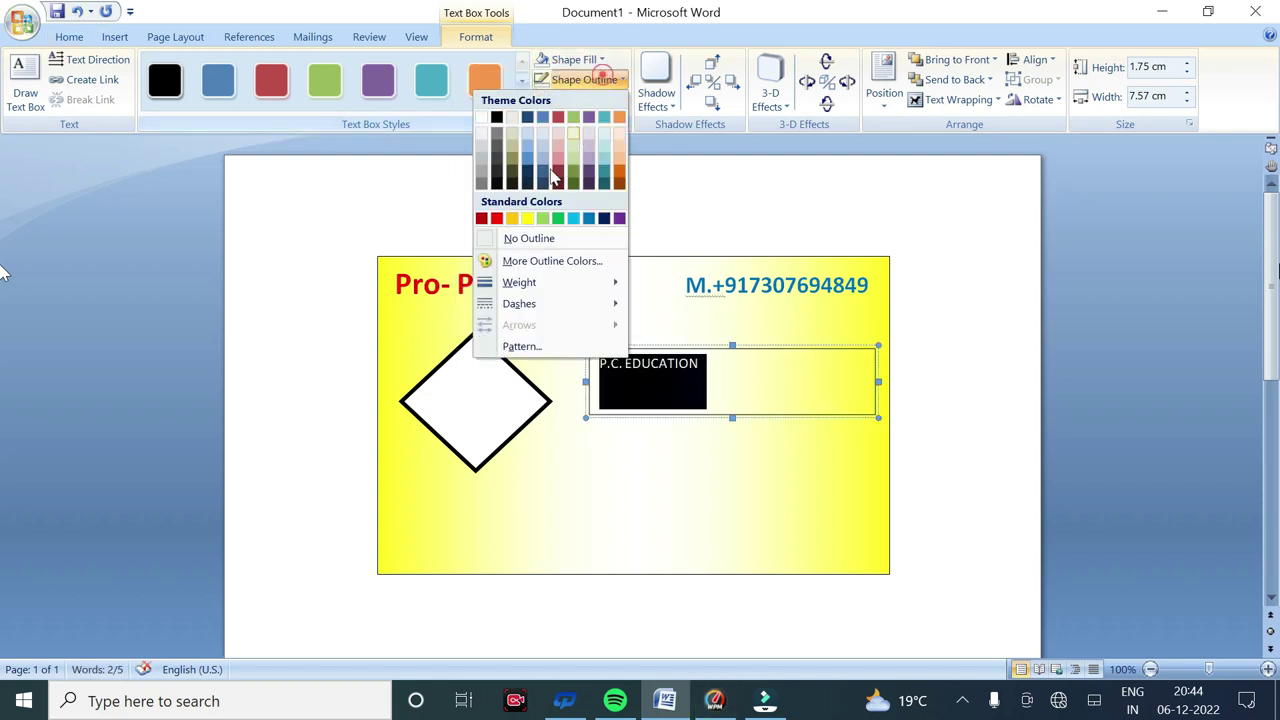
pyautogui.click(498, 234)
# Step: Make P.C. EDUCATION blue at 36 pt and widen its box to one line
pyautogui.click(69, 36)
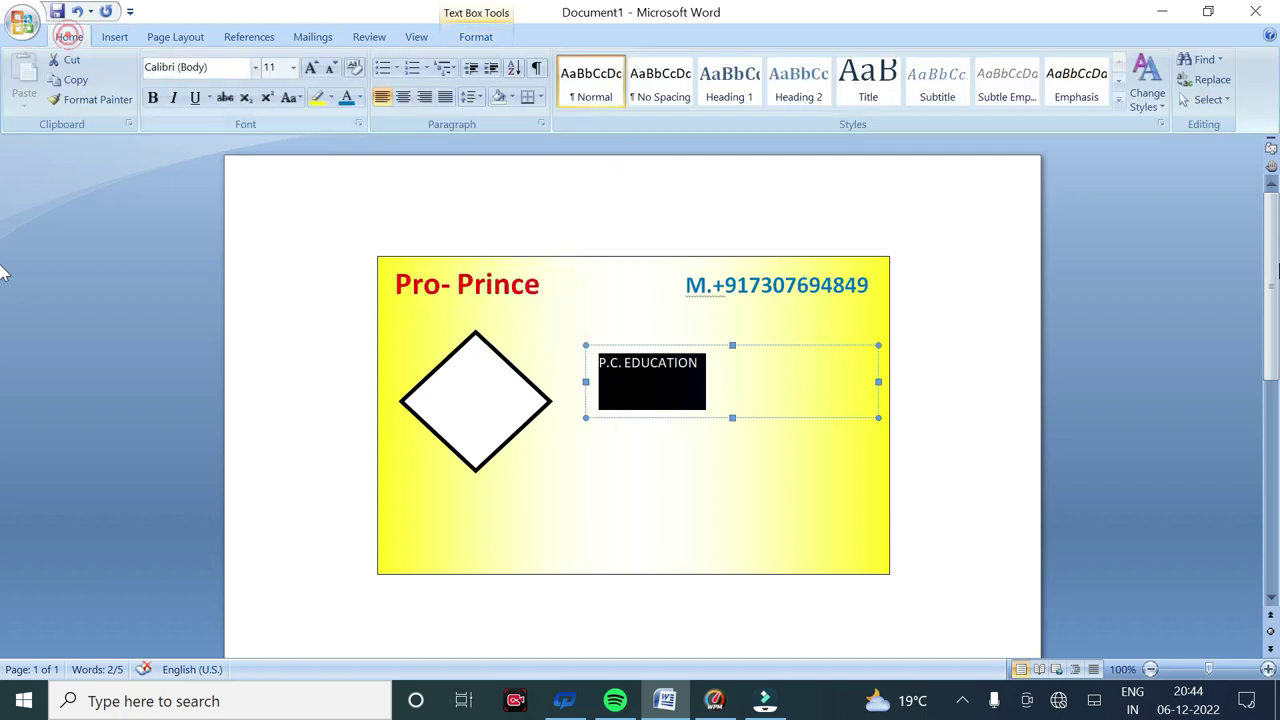
pyautogui.click(312, 68)
pyautogui.tripleClick(311, 68)
pyautogui.tripleClick(311, 68)
pyautogui.doubleClick(311, 68)
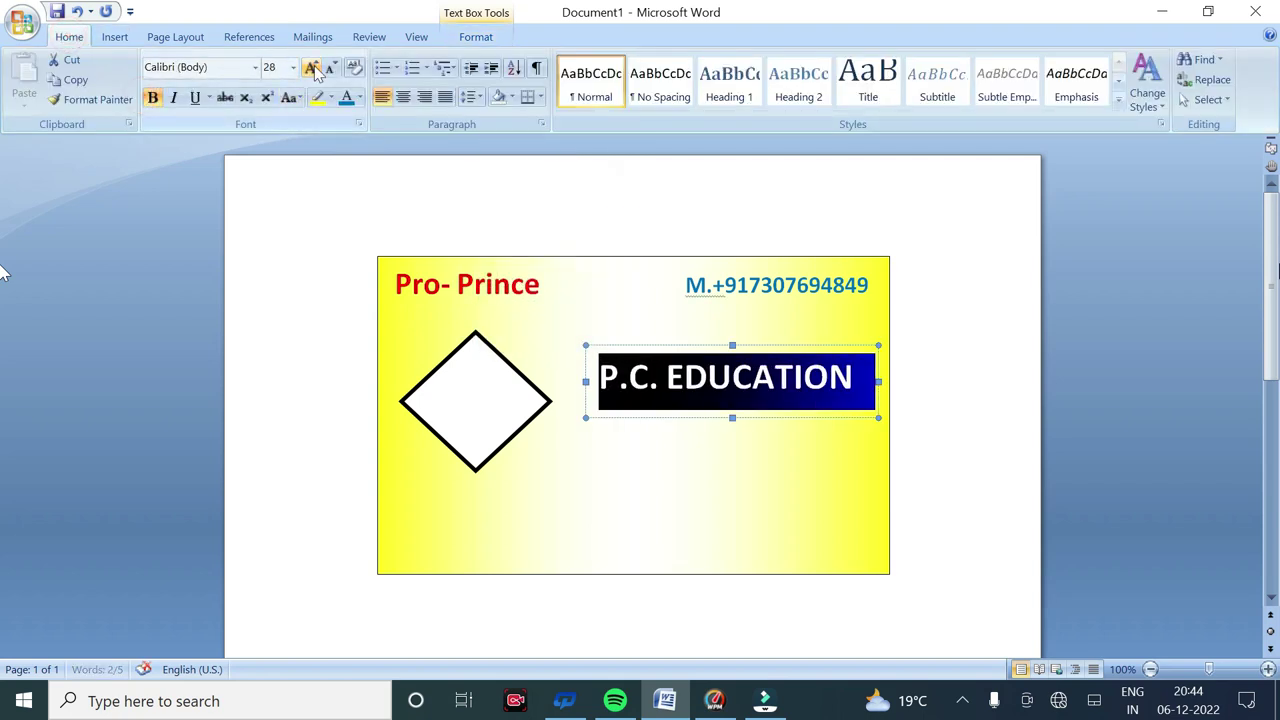
pyautogui.click(347, 97)
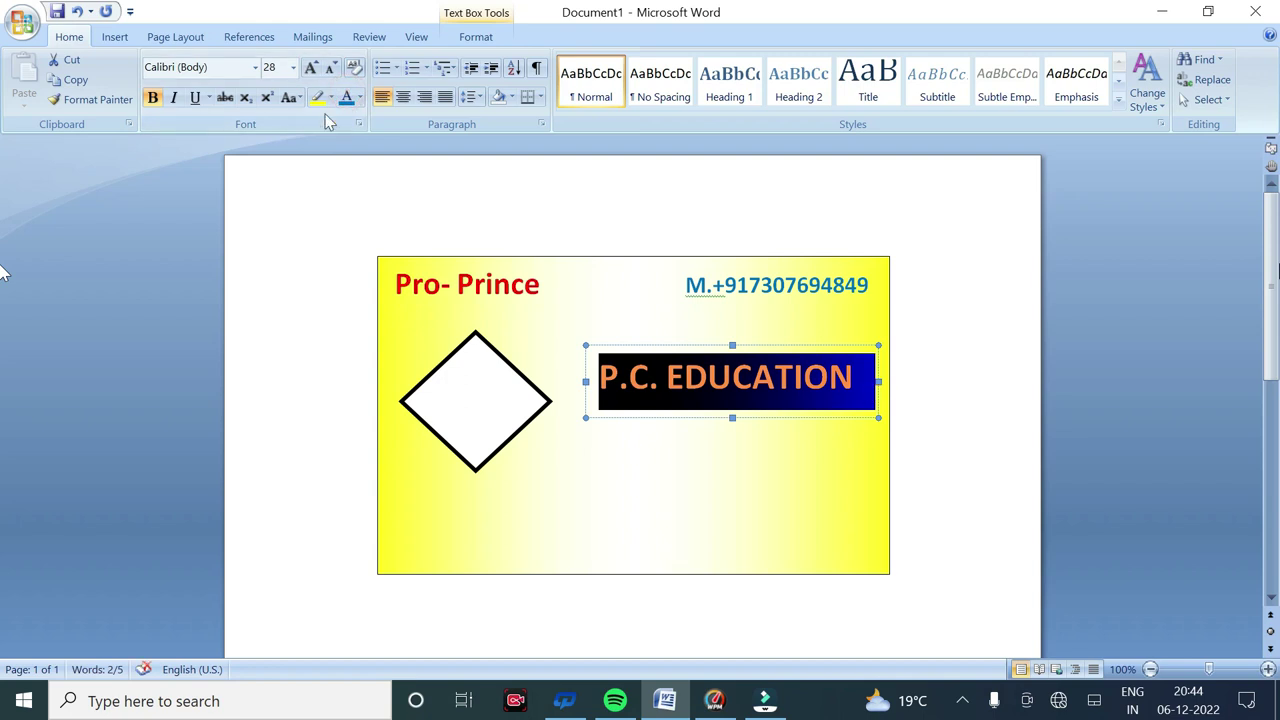
pyautogui.click(311, 68)
pyautogui.moveTo(878, 381); pyautogui.dragTo(940, 382)
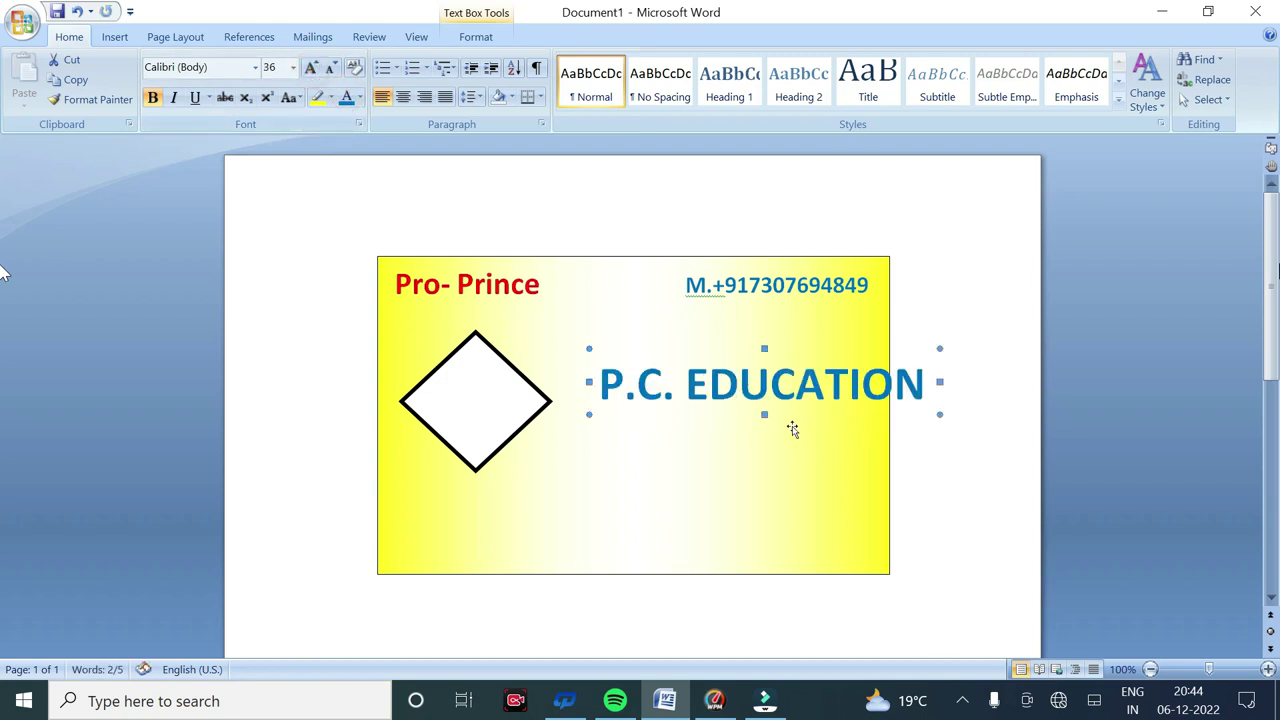
# Step: Nudge P.C. EDUCATION left toward the diamond and make it italic
pyautogui.click(810, 420)
pyautogui.click(763, 391)
pyautogui.click(788, 414)
pyautogui.press('Left')
pyautogui.press('Left')
pyautogui.press('Left')
pyautogui.press('Left')
pyautogui.press('Left')
pyautogui.press('Left')
pyautogui.press('Left')
pyautogui.press('Left')
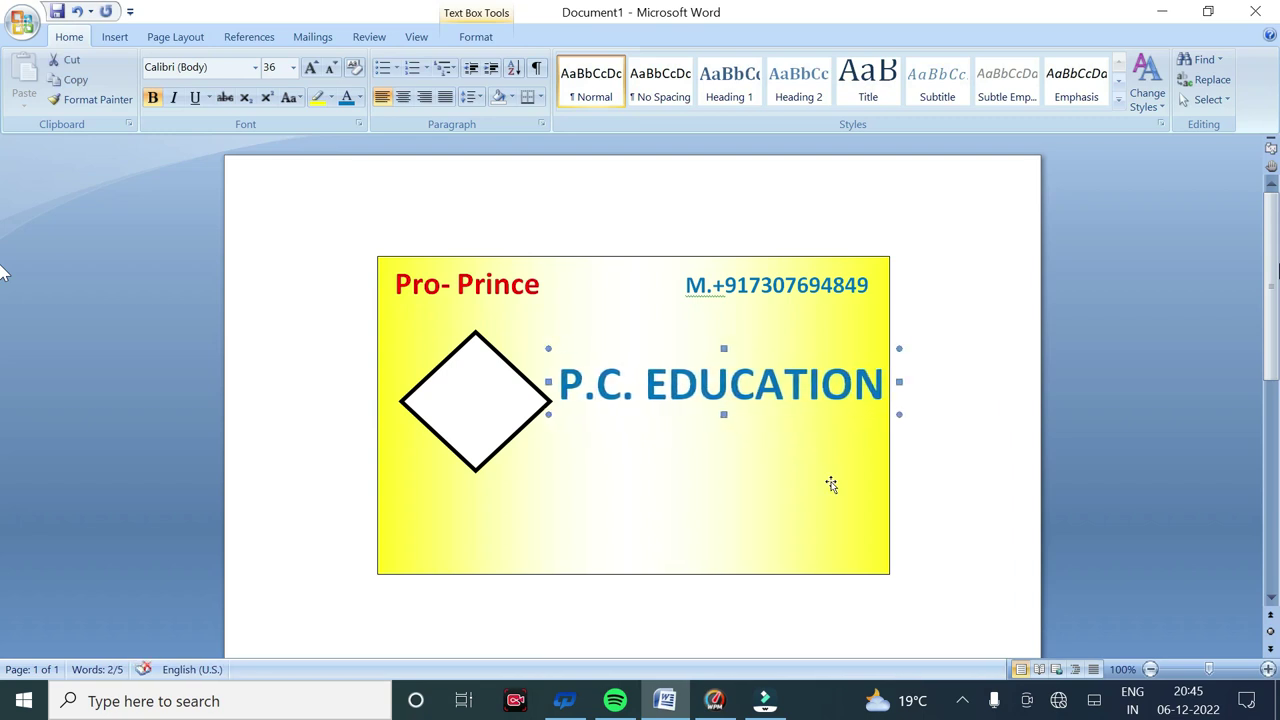
pyautogui.moveTo(884, 388); pyautogui.dragTo(558, 388)
pyautogui.hotkey('ctrl', 'i')
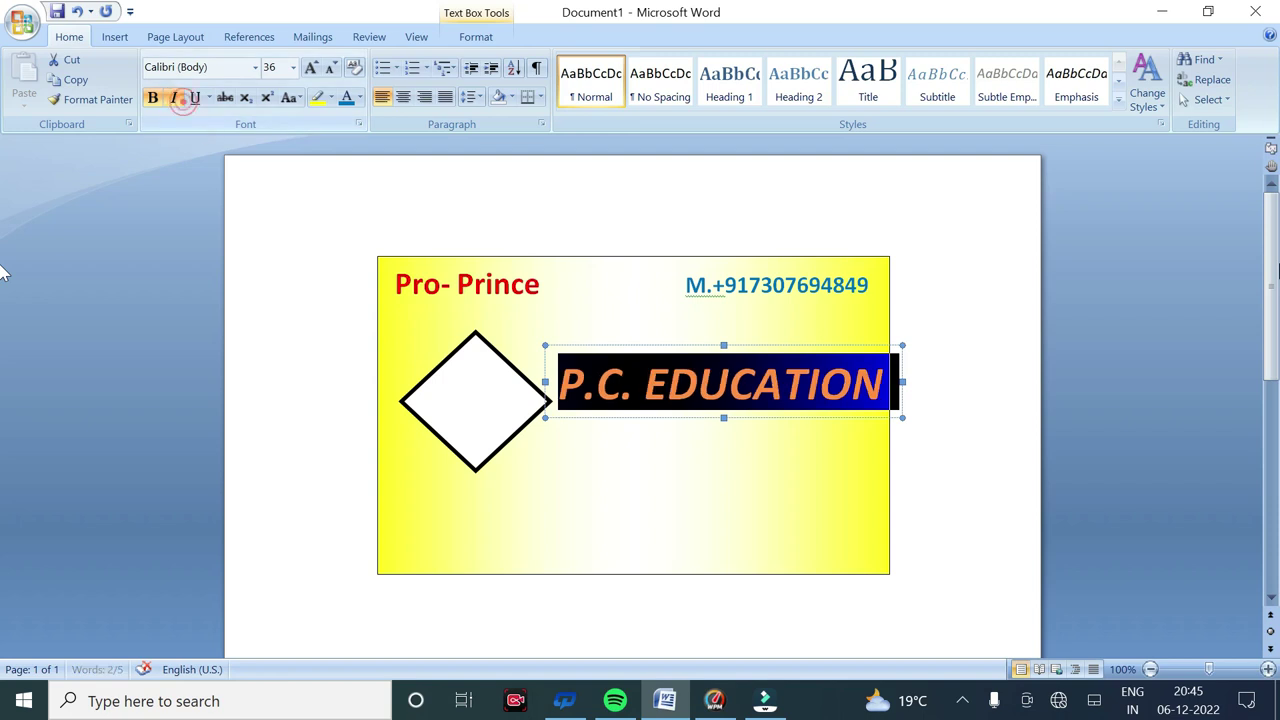
pyautogui.click(876, 397)
pyautogui.click(945, 448)
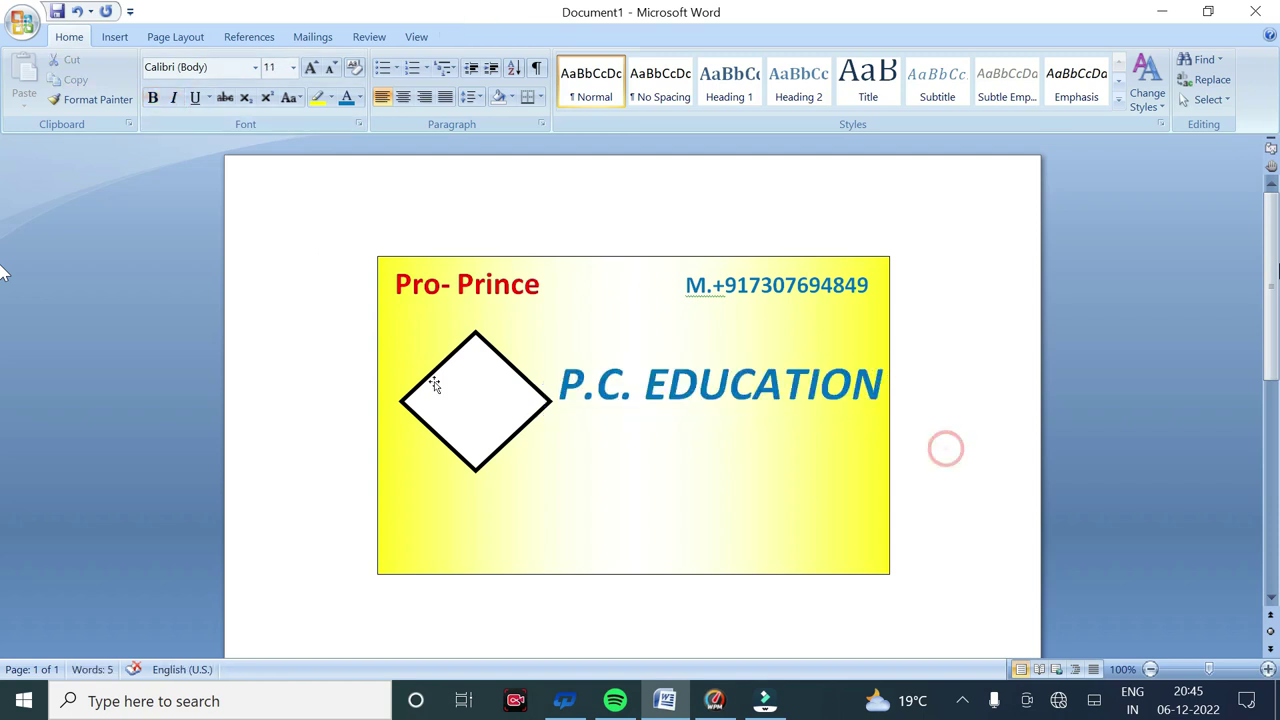
# Step: Draw a text box below P.C. EDUCATION and type COMPUTER INSTITUTE
pyautogui.click(114, 37)
pyautogui.click(270, 80)
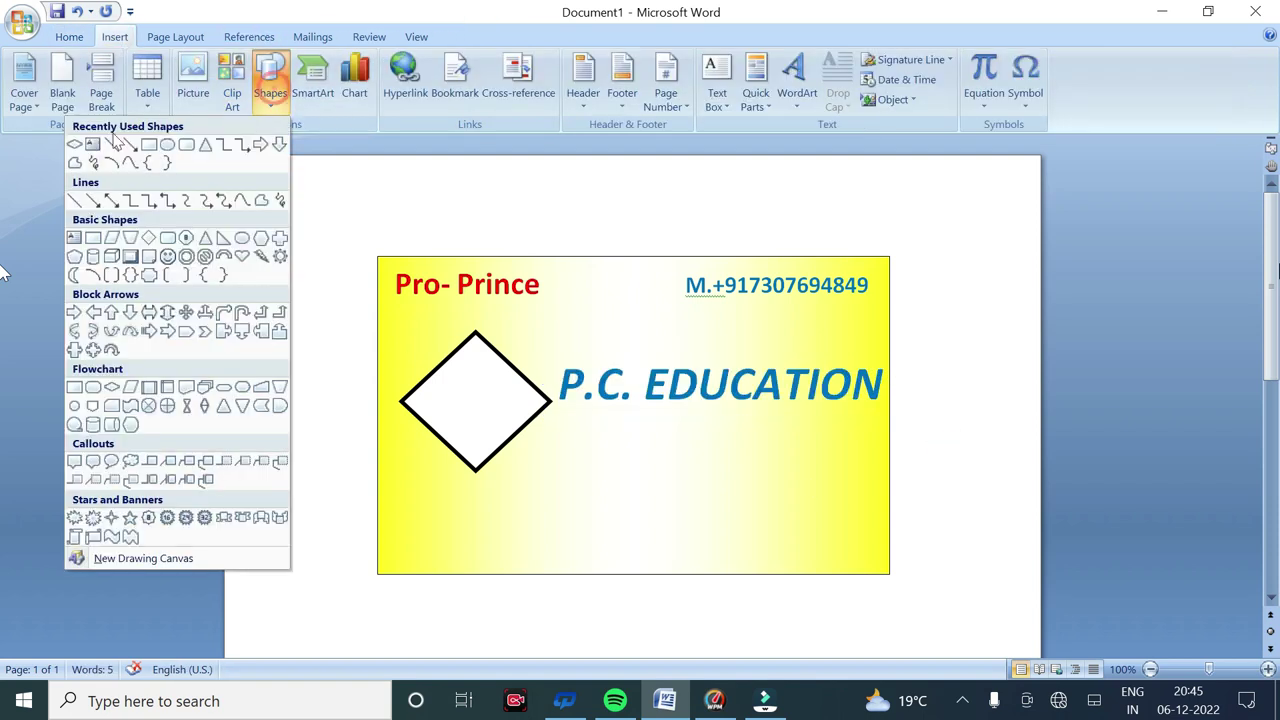
pyautogui.click(90, 146)
pyautogui.moveTo(580, 416); pyautogui.dragTo(866, 459)
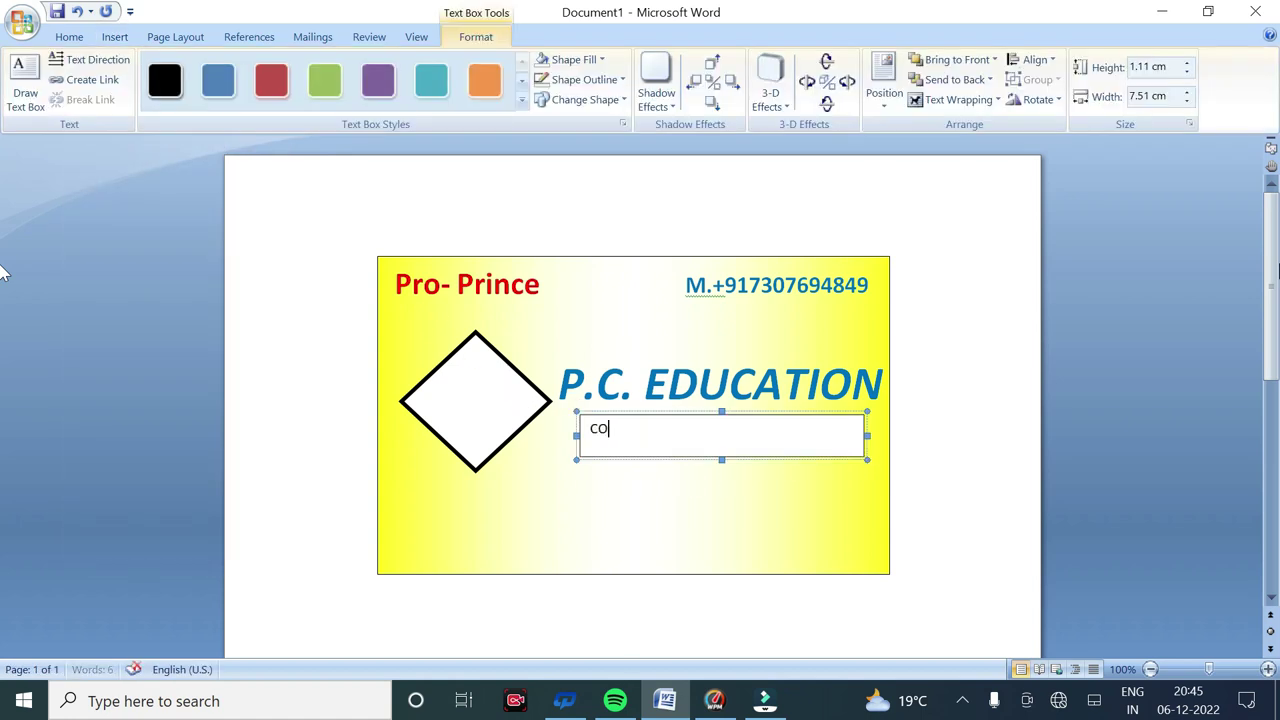
pyautogui.write('MPUTER I')
pyautogui.write('NSTITUTE')
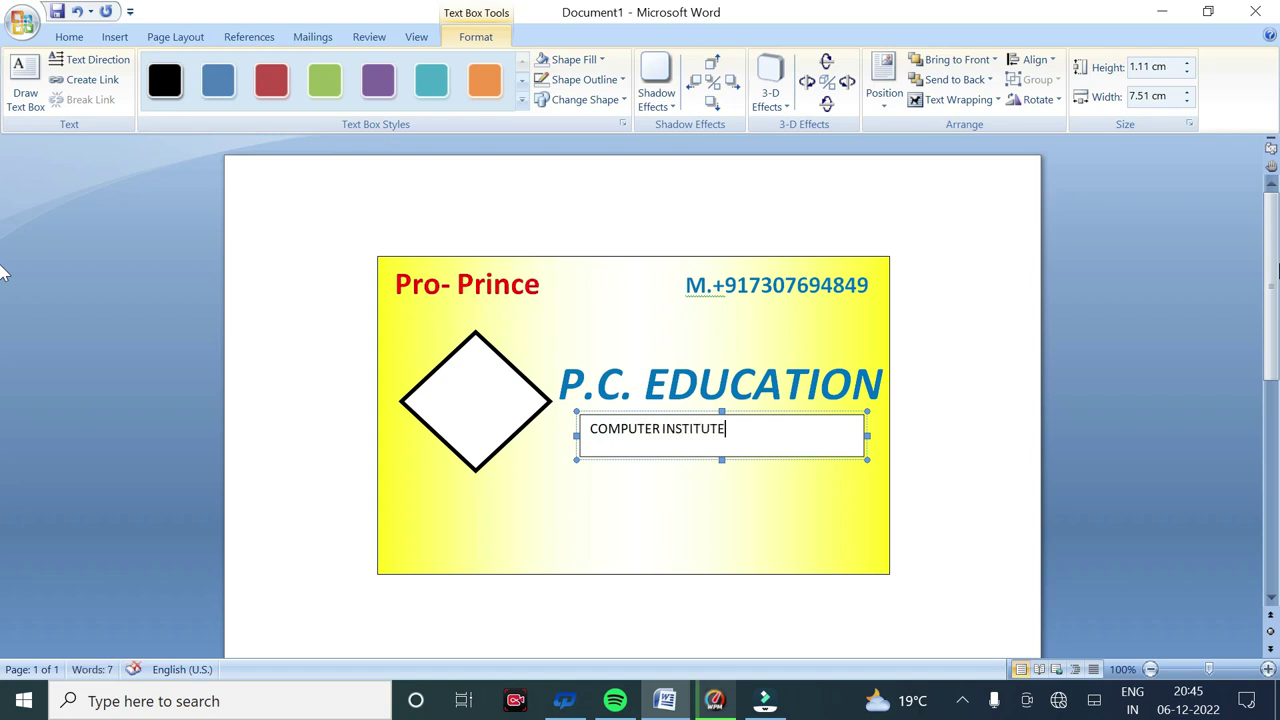
# Step: Set the COMPUTER INSTITUTE box to no fill and no outline
pyautogui.hotkey('ctrl', 'a')
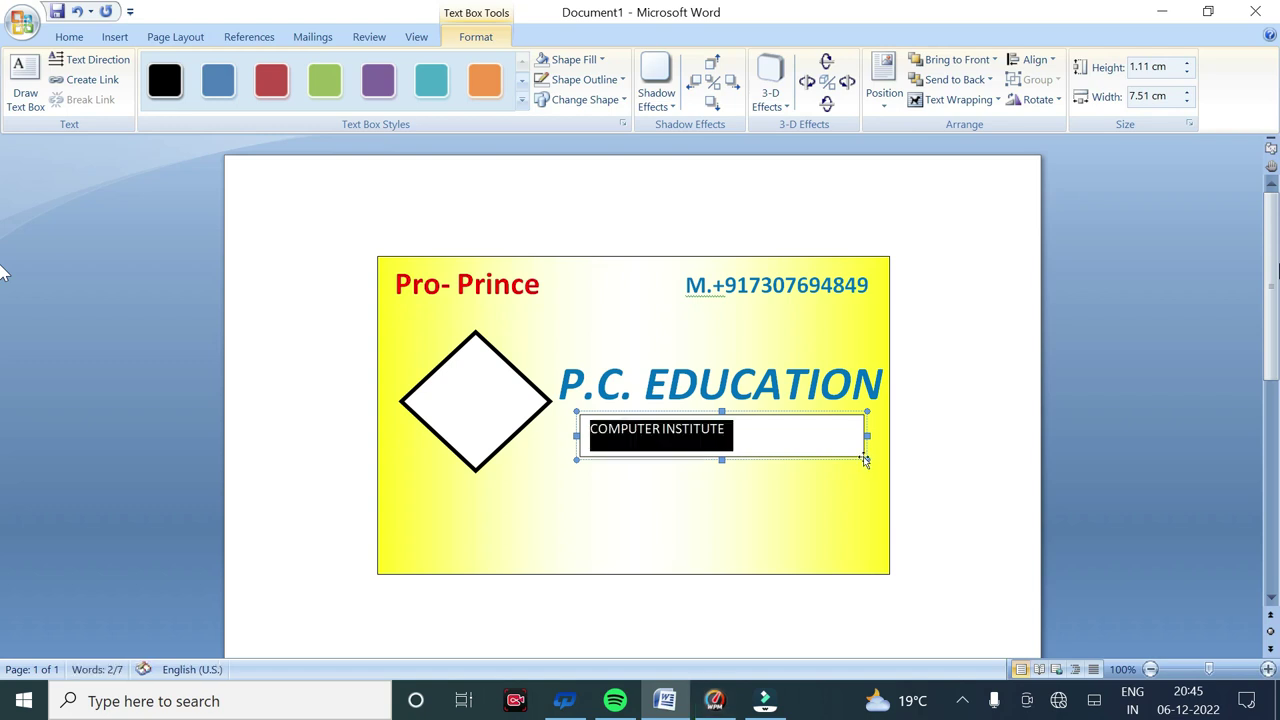
pyautogui.click(575, 59)
pyautogui.click(491, 214)
pyautogui.click(600, 79)
pyautogui.click(506, 240)
# Step: Make COMPUTER INSTITUTE bold red and enlarge it to 20 pt
pyautogui.click(69, 37)
pyautogui.click(313, 67)
pyautogui.click(313, 67)
pyautogui.click(313, 67)
pyautogui.click(313, 67)
pyautogui.click(152, 97)
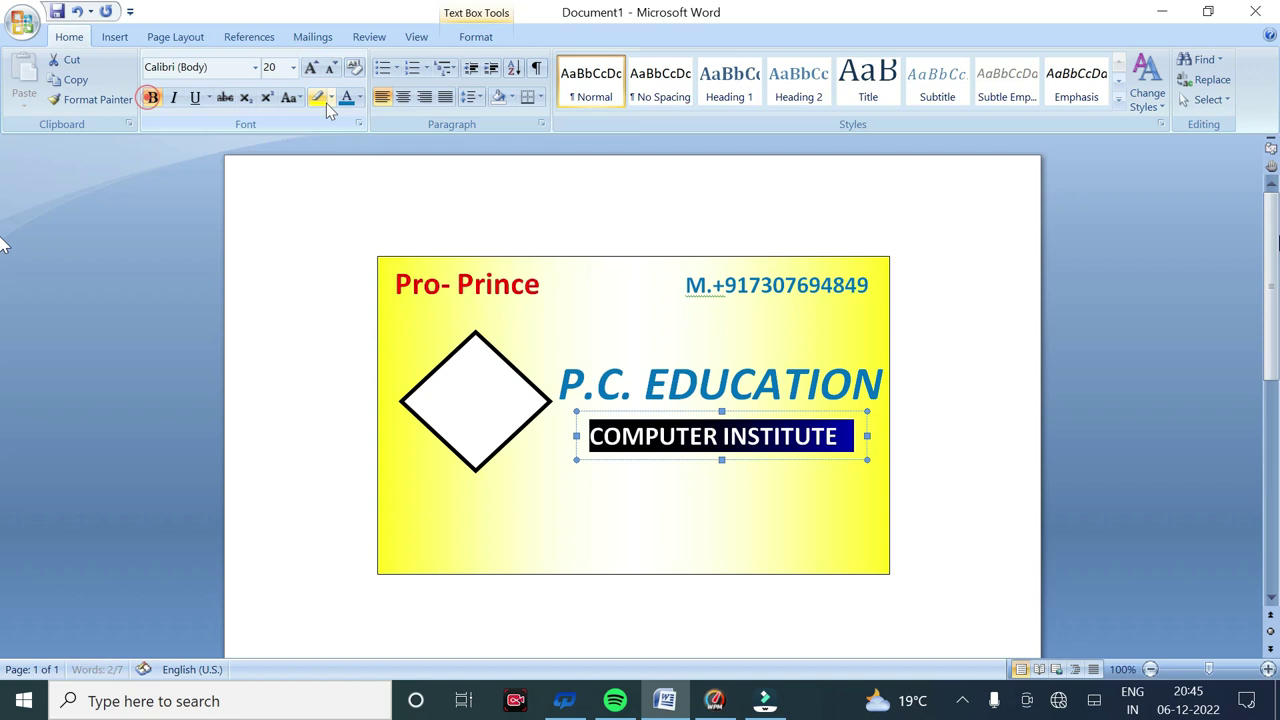
pyautogui.click(358, 97)
pyautogui.click(234, 257)
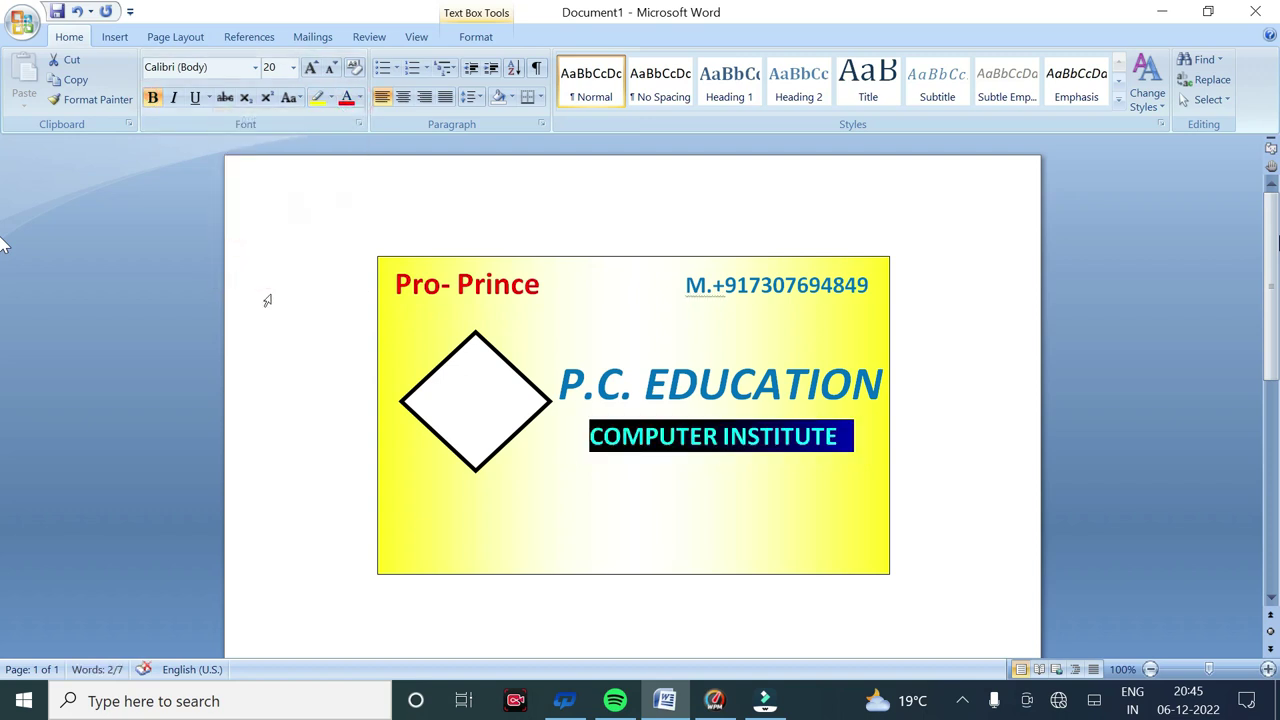
# Step: Nudge the COMPUTER INSTITUTE box up and right to align under P.C. EDUCATION
pyautogui.click(846, 434)
pyautogui.click(729, 440)
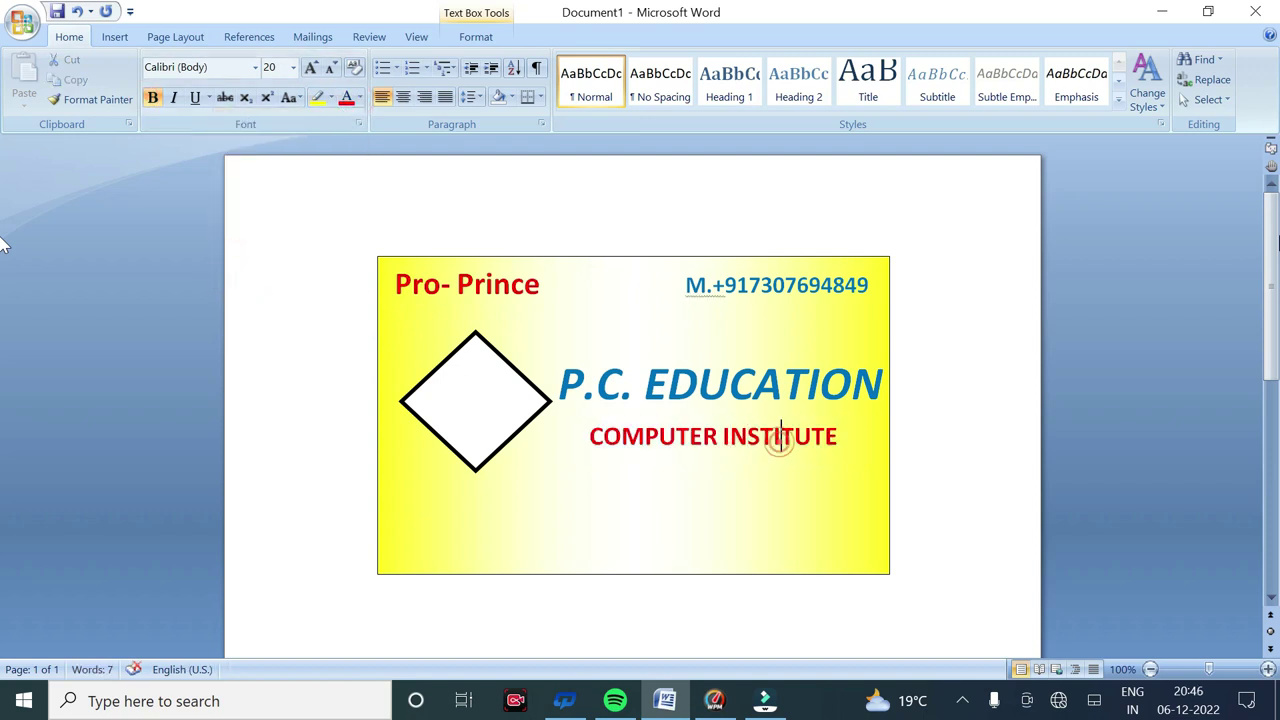
pyautogui.doubleClick(620, 436)
pyautogui.click(797, 445)
pyautogui.tripleClick(800, 443)
pyautogui.click(655, 462)
pyautogui.click(667, 457)
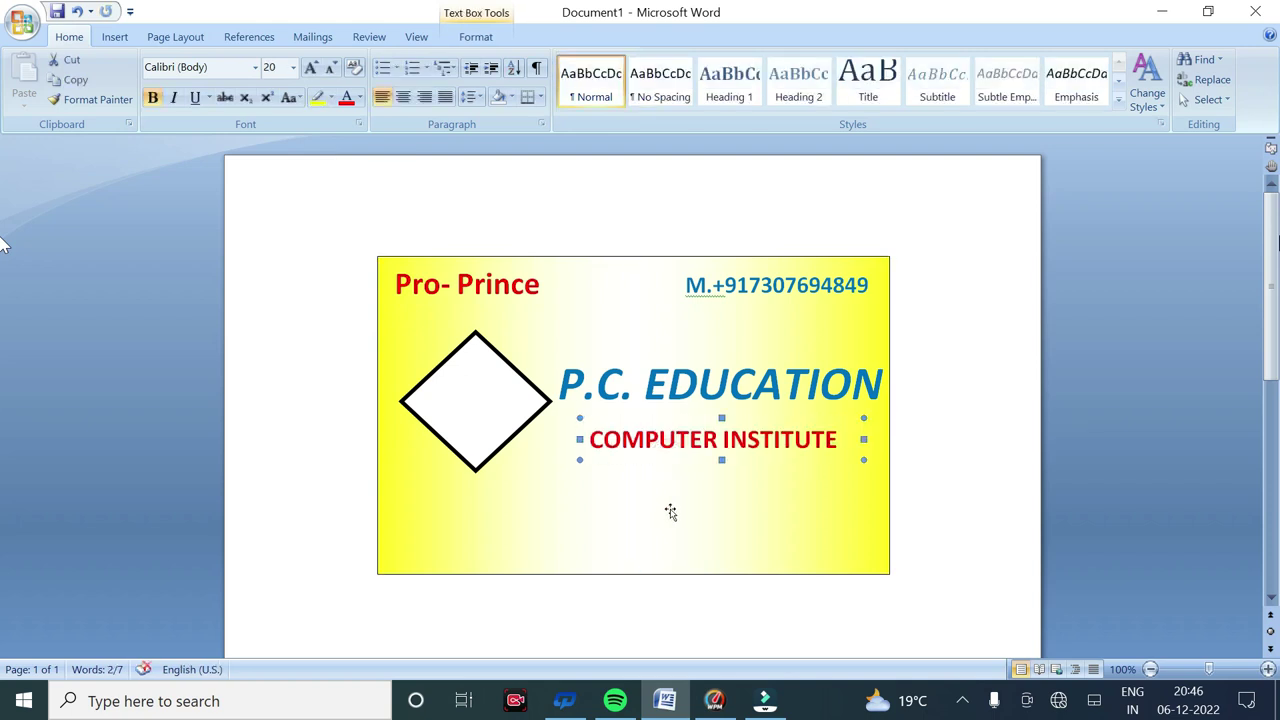
pyautogui.press('Up')
pyautogui.press('Up')
pyautogui.press('Up')
pyautogui.press('Up')
pyautogui.press('Up')
pyautogui.press('Up')
pyautogui.press('Up')
pyautogui.press('Up')
pyautogui.press('Up')
pyautogui.press('Up')
pyautogui.press('Up')
pyautogui.press('Up')
pyautogui.press('Right')
pyautogui.press('Right')
pyautogui.press('Right')
pyautogui.press('Right')
pyautogui.press('Right')
pyautogui.press('Right')
pyautogui.press('Right')
pyautogui.press('Right')
pyautogui.press('Right')
pyautogui.press('Up')
pyautogui.press('Up')
pyautogui.click(998, 474)
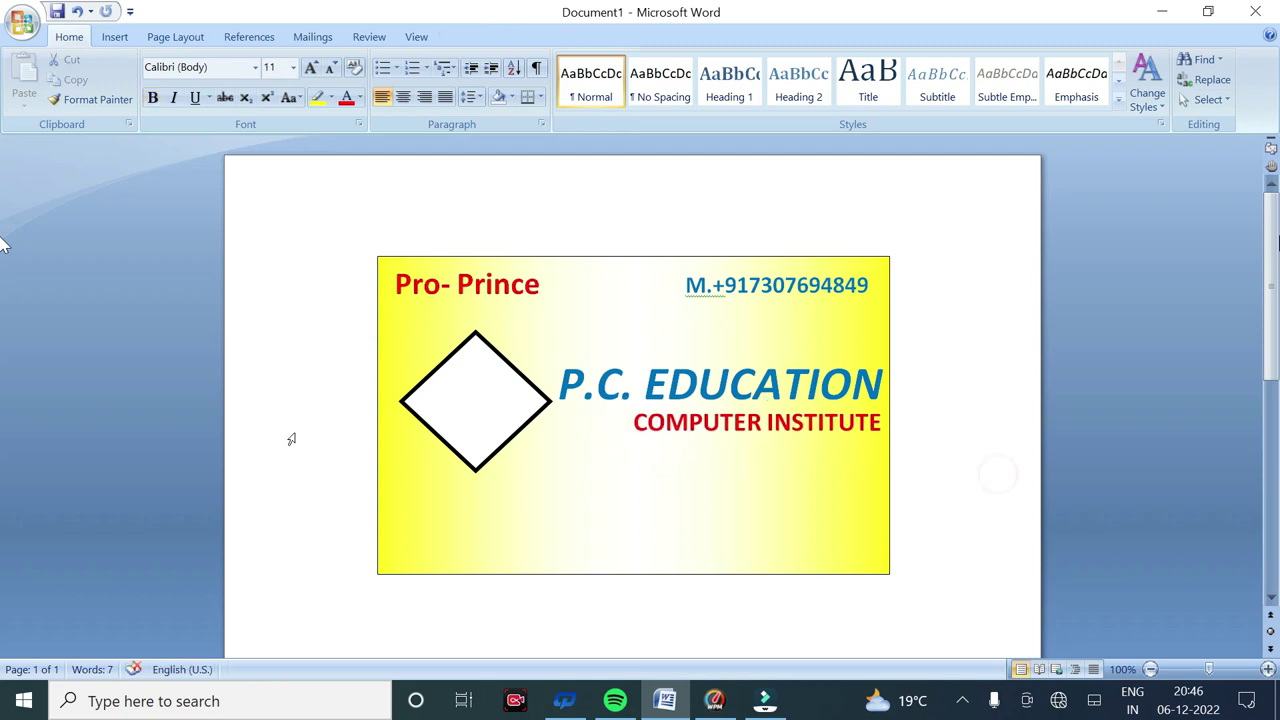
pyautogui.click(114, 37)
# Step: Draw a text box under COMPUTER INSTITUTE and type the web address 'WWW Prince.com'
pyautogui.click(270, 75)
pyautogui.click(90, 143)
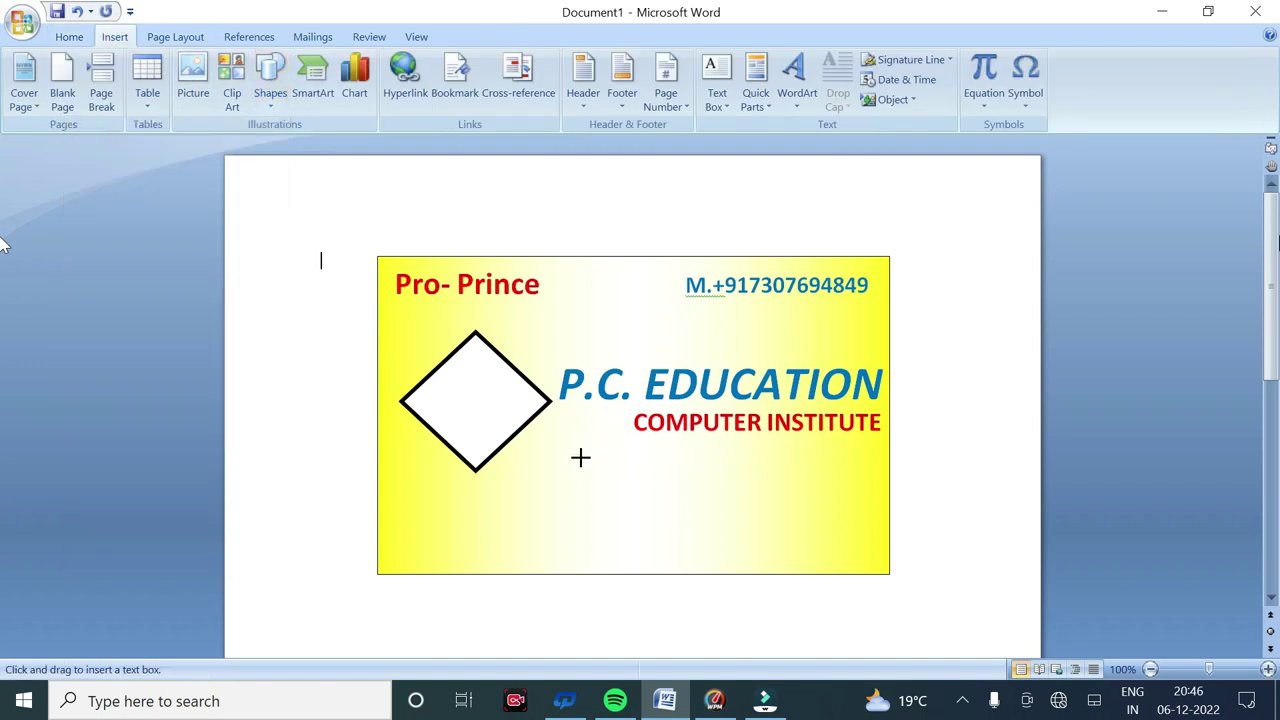
pyautogui.moveTo(601, 444); pyautogui.dragTo(886, 472)
pyautogui.write('WWW Prince')
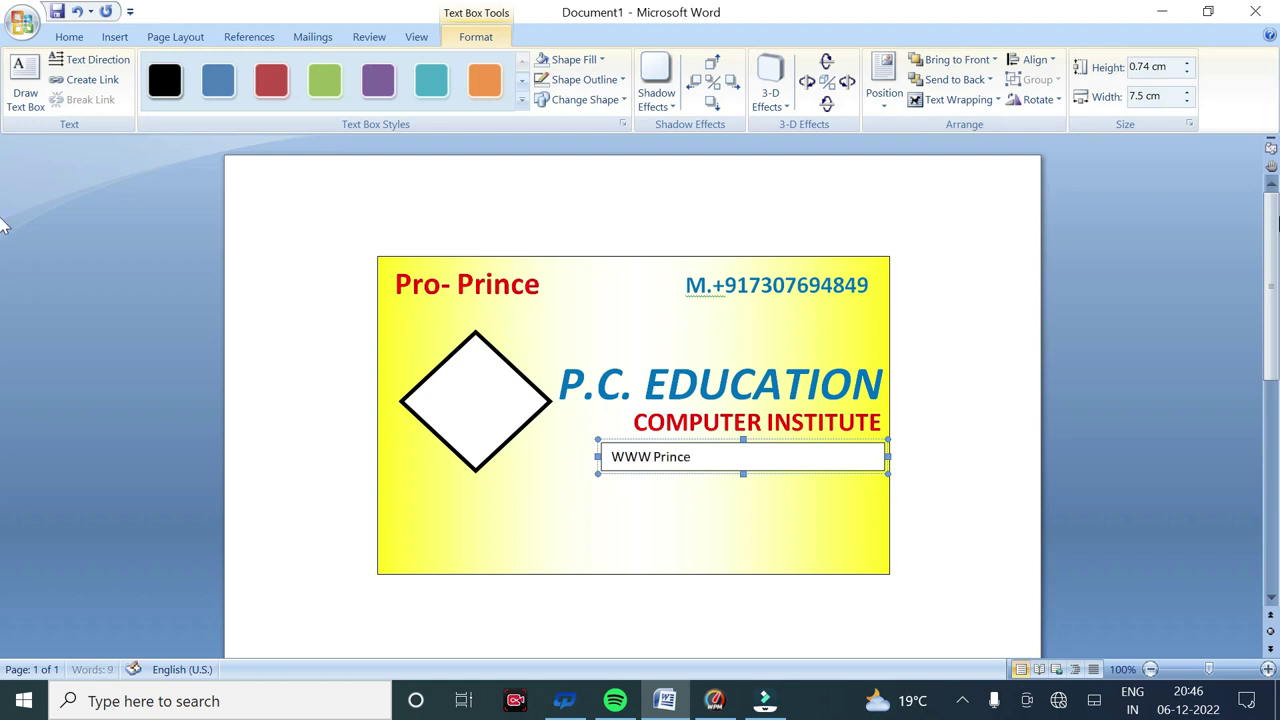
pyautogui.write('.C')
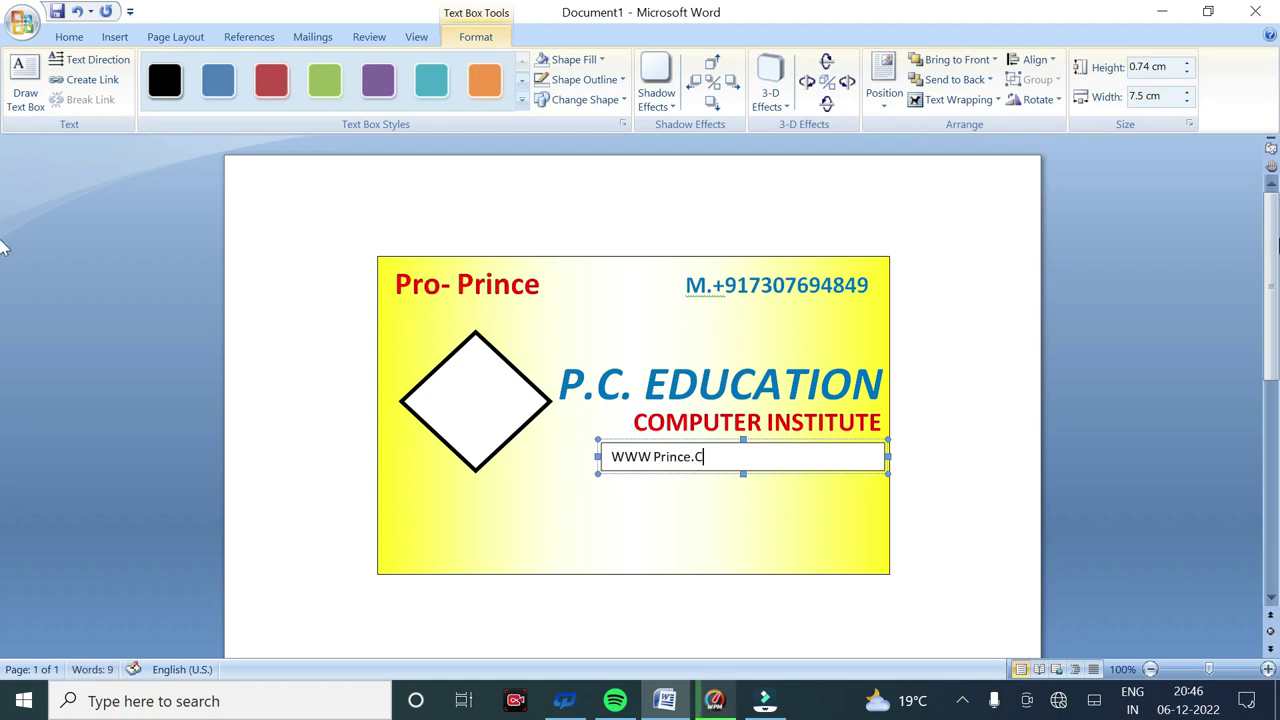
# Step: Remove the outline from the website text box
pyautogui.hotkey('ctrl', 'a')
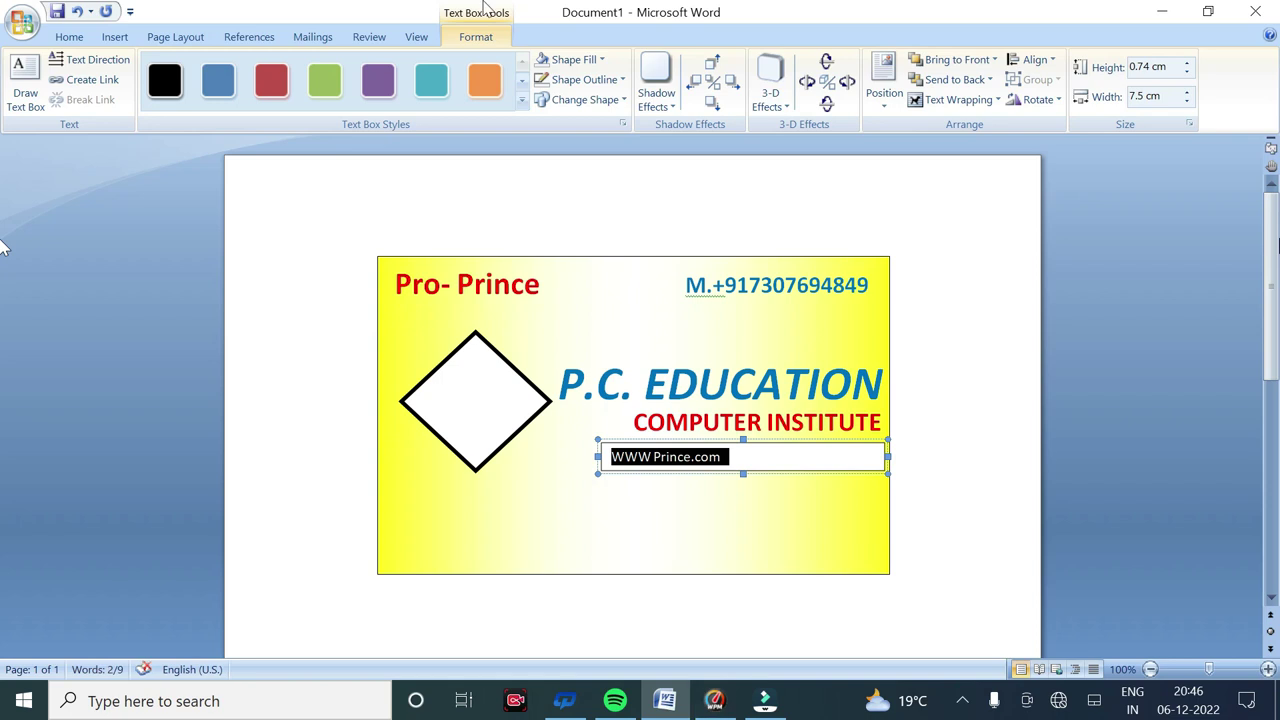
pyautogui.click(595, 60)
pyautogui.click(585, 79)
pyautogui.click(527, 238)
# Step: Enlarge the website text, make it bold, and heighten the box to fit
pyautogui.click(69, 36)
pyautogui.click(312, 67)
pyautogui.click(312, 67)
pyautogui.click(312, 67)
pyautogui.click(312, 67)
pyautogui.moveTo(743, 473); pyautogui.dragTo(743, 490)
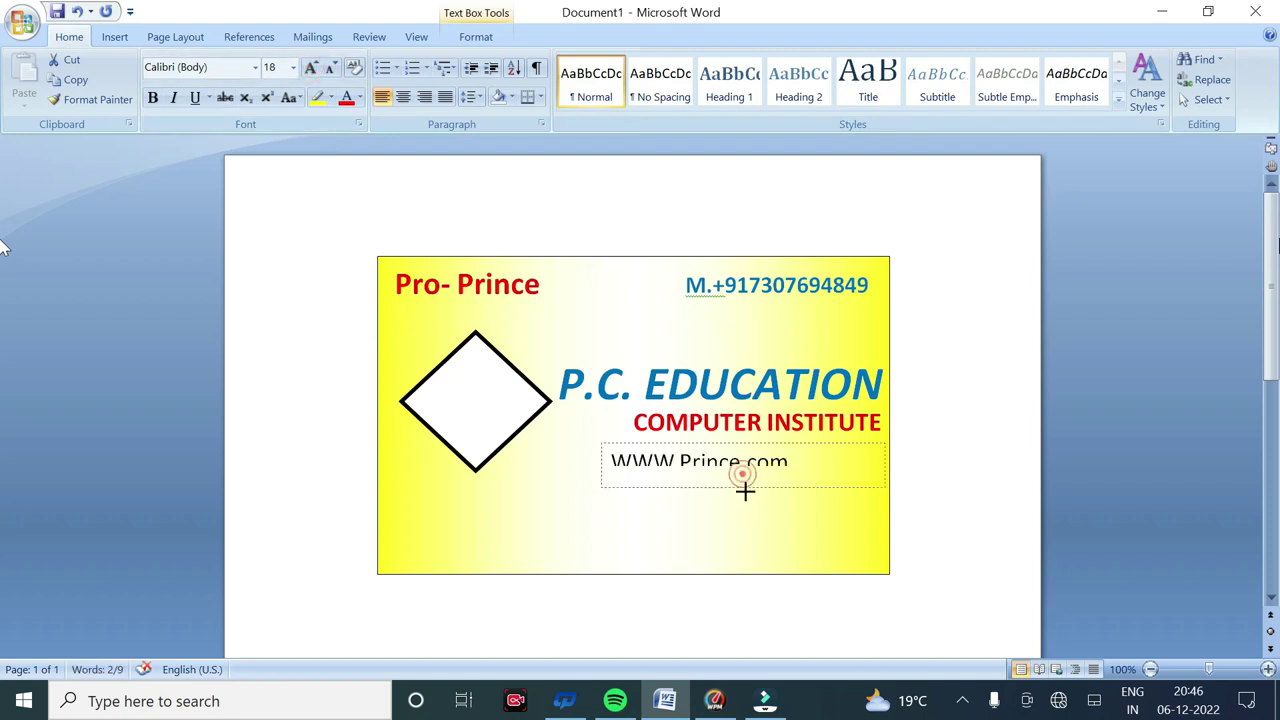
pyautogui.moveTo(608, 462); pyautogui.dragTo(800, 463)
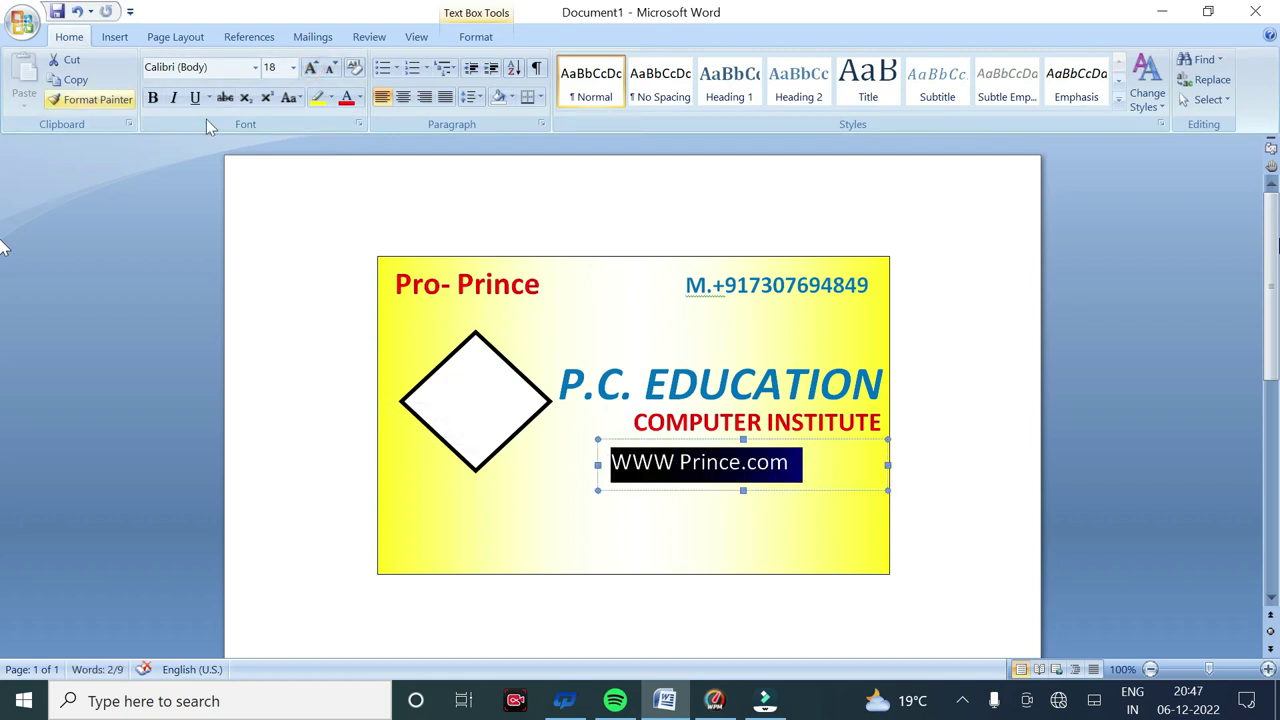
pyautogui.click(152, 97)
# Step: Shift the website box right and reduce its text to 16 point
pyautogui.click(786, 463)
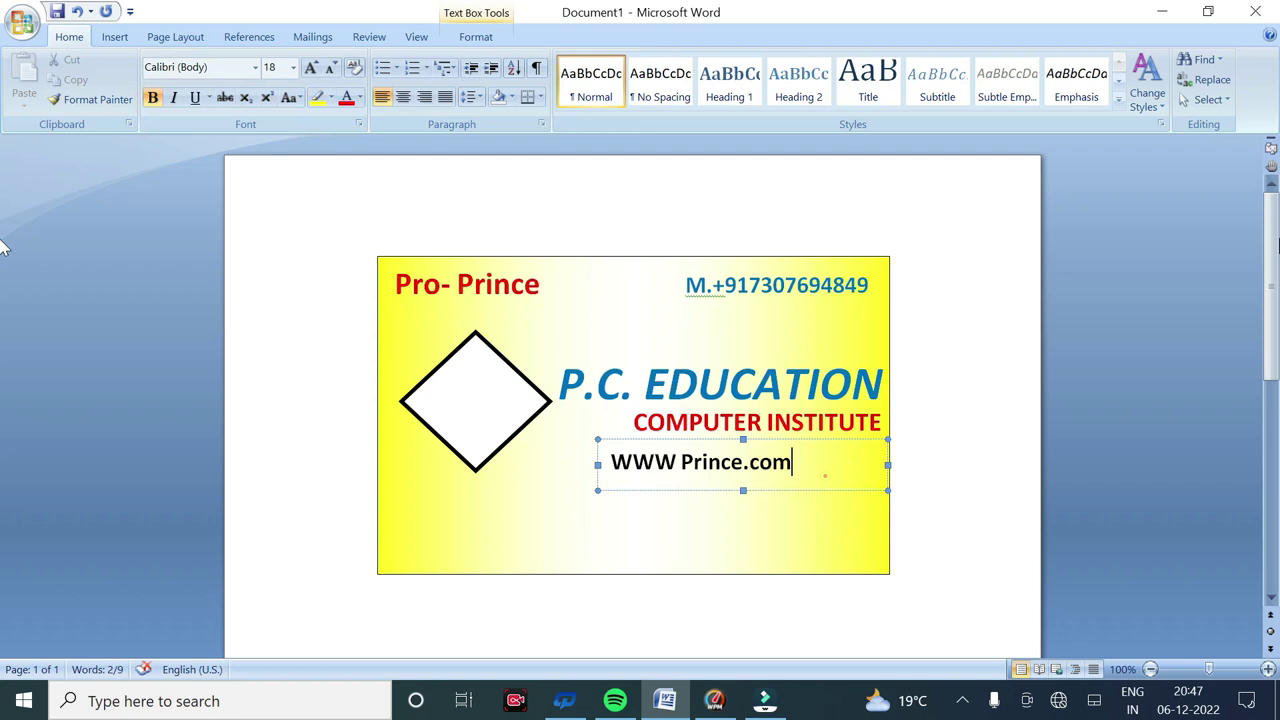
pyautogui.moveTo(817, 490); pyautogui.dragTo(886, 486)
pyautogui.tripleClick(871, 461)
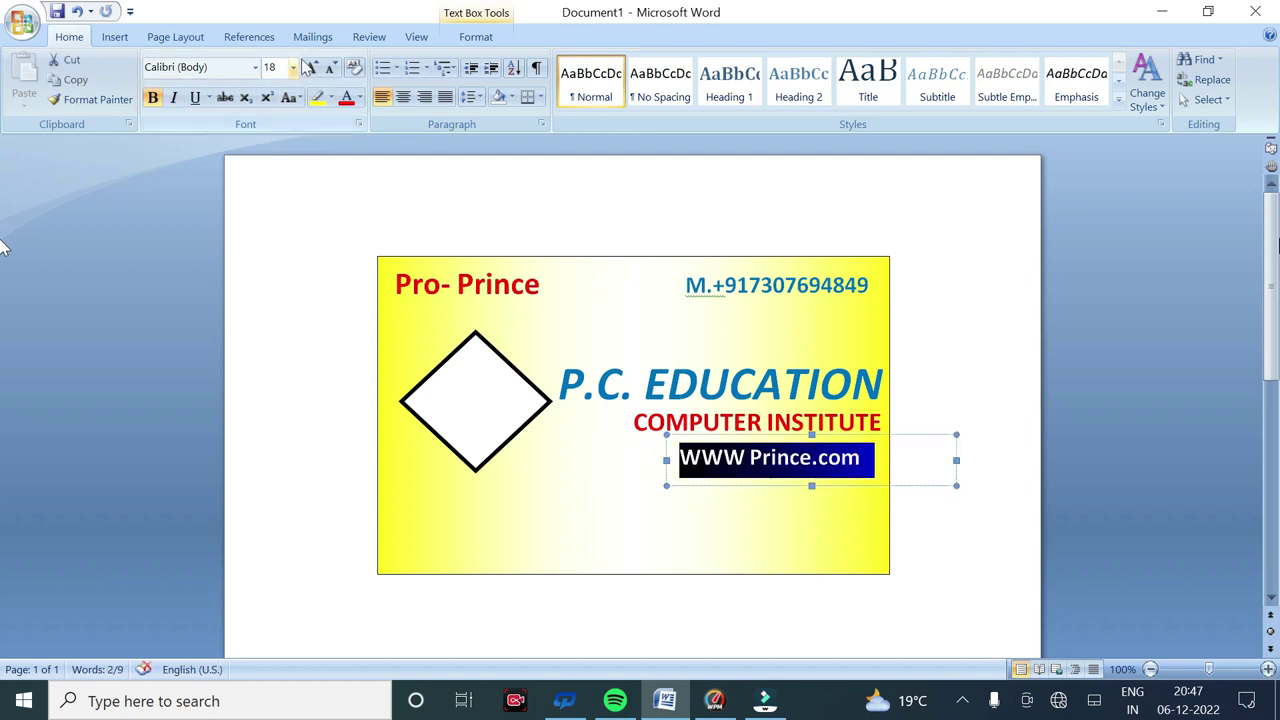
pyautogui.hotkey('ctrl', 'shift', ',')
# Step: Nudge the website line into place on the right beneath COMPUTER INSTITUTE
pyautogui.click(851, 487)
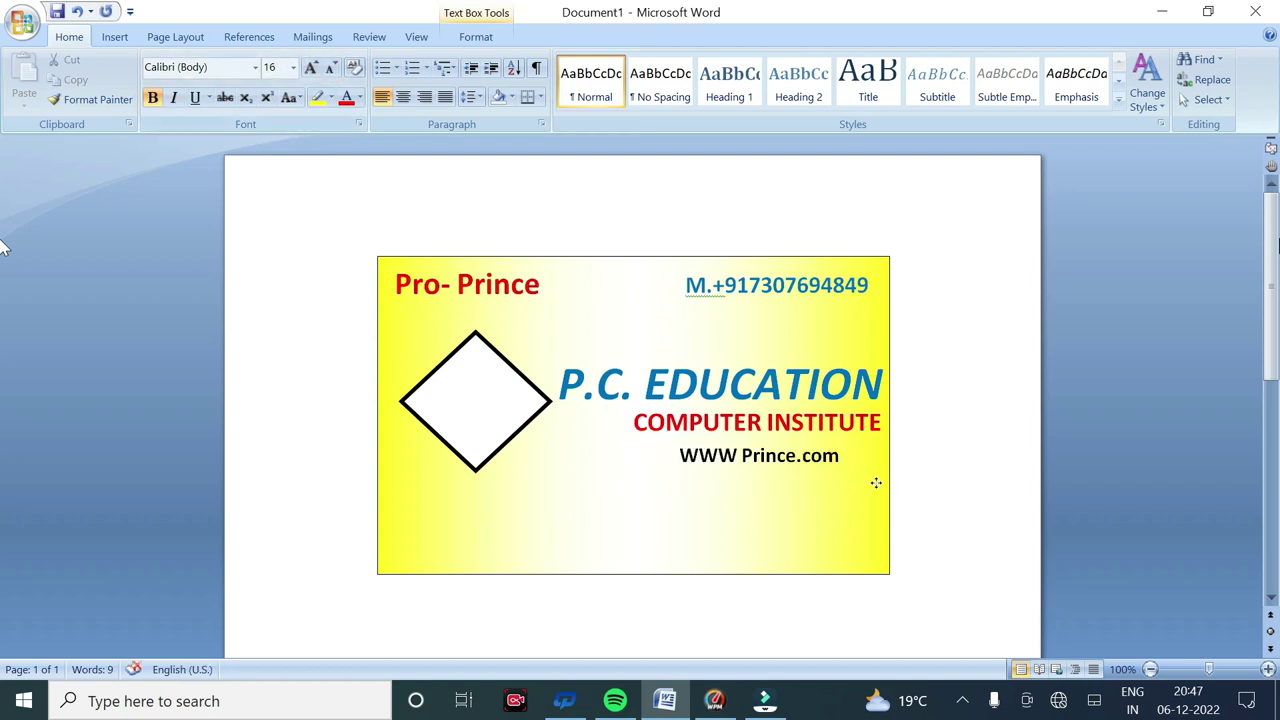
pyautogui.moveTo(851, 487); pyautogui.dragTo(881, 487)
pyautogui.hotkey('ctrl', 'Up')
pyautogui.hotkey('ctrl', 'Up')
pyautogui.hotkey('ctrl', 'Up')
pyautogui.hotkey('ctrl', 'Up')
pyautogui.hotkey('ctrl', 'Up')
pyautogui.hotkey('ctrl', 'Up')
pyautogui.hotkey('ctrl', 'Right')
pyautogui.hotkey('ctrl', 'Right')
pyautogui.hotkey('ctrl', 'Right')
pyautogui.hotkey('ctrl', 'Right')
pyautogui.hotkey('ctrl', 'Right')
pyautogui.hotkey('ctrl', 'Right')
pyautogui.hotkey('ctrl', 'Right')
pyautogui.hotkey('ctrl', 'Right')
pyautogui.hotkey('ctrl', 'Right')
pyautogui.click(1155, 492)
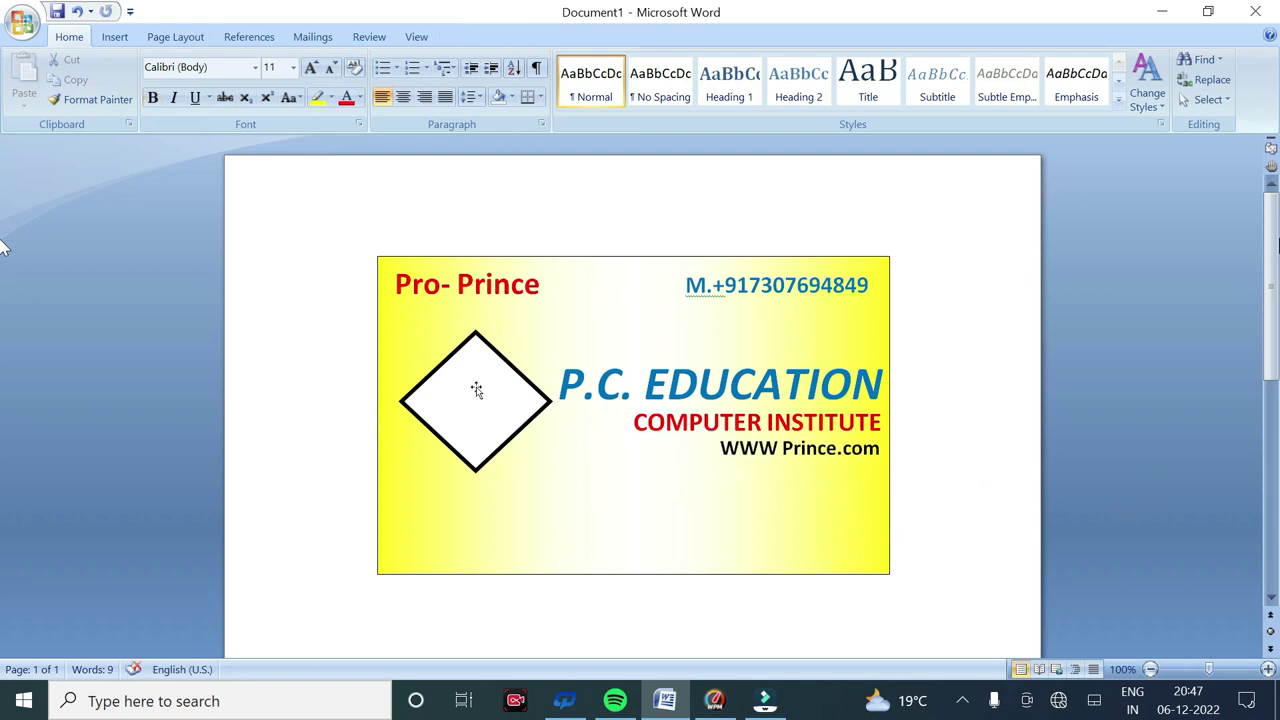
pyautogui.click(114, 37)
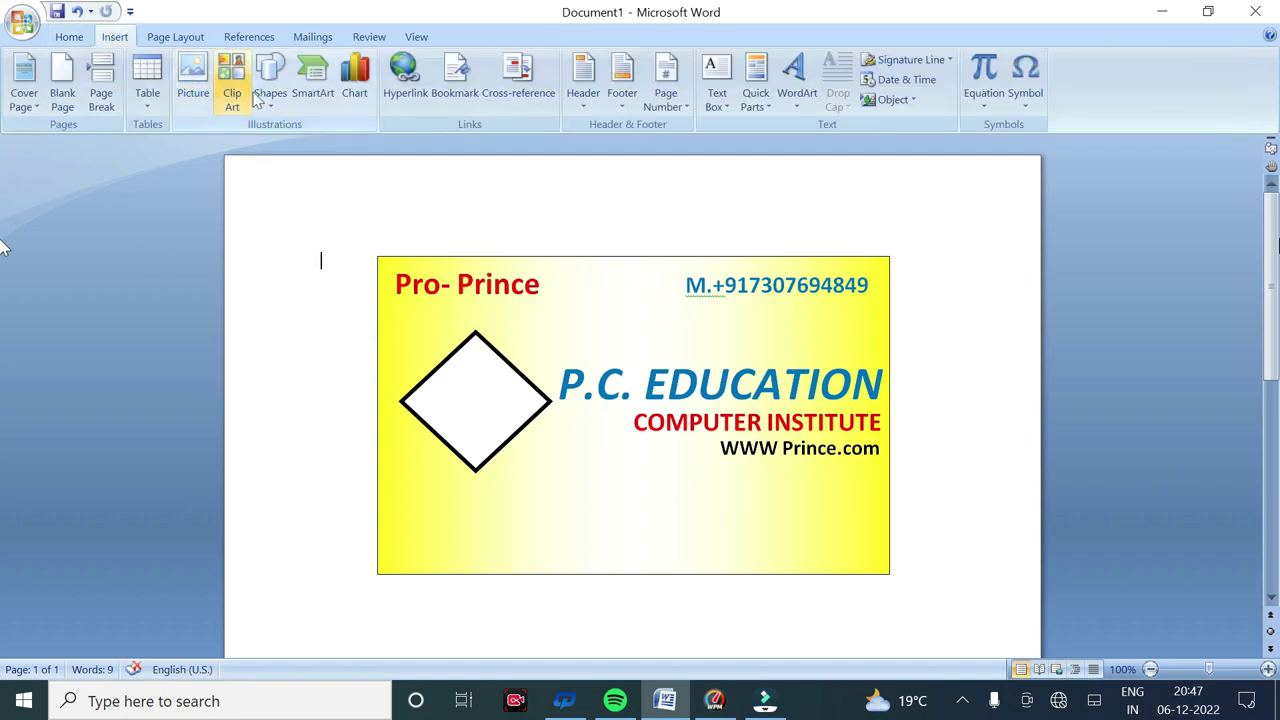
# Step: Draw a rectangle spanning the bottom edge of the card
pyautogui.click(270, 78)
pyautogui.click(97, 162)
pyautogui.click(270, 78)
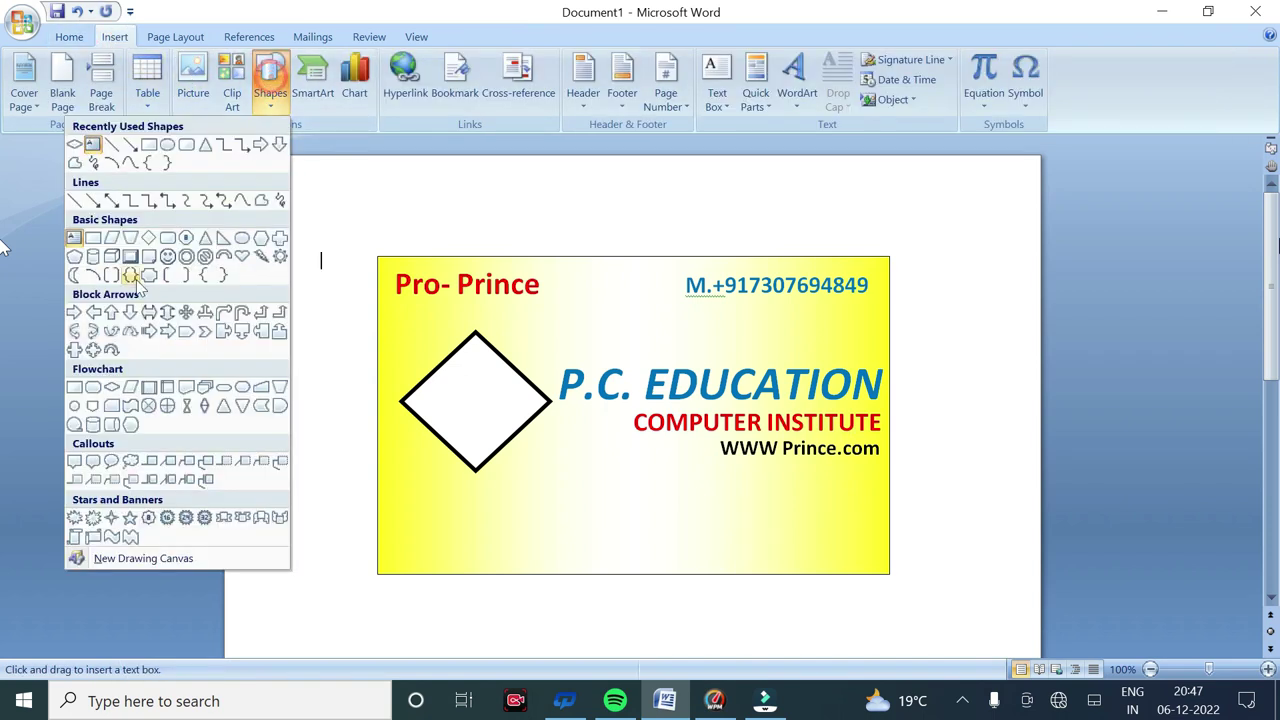
pyautogui.click(152, 148)
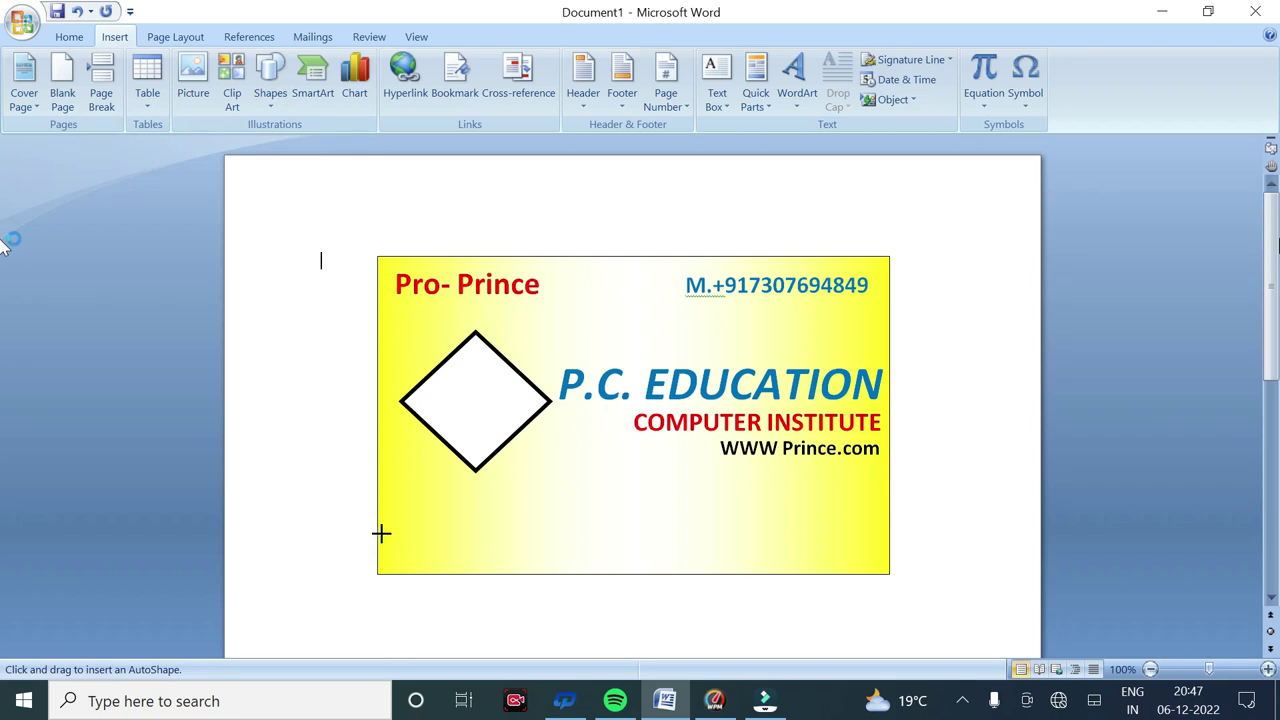
pyautogui.moveTo(377, 535); pyautogui.dragTo(889, 576)
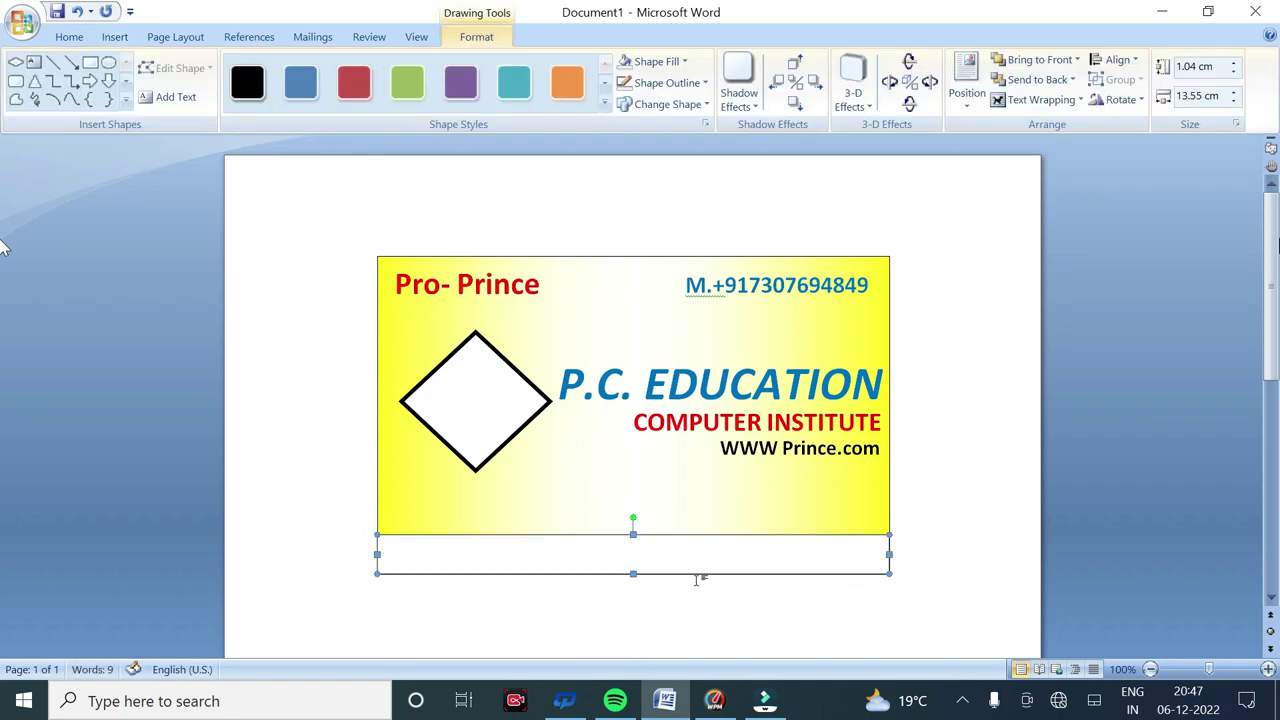
# Step: Fill the bottom strip purple and remove its outline
pyautogui.click(650, 60)
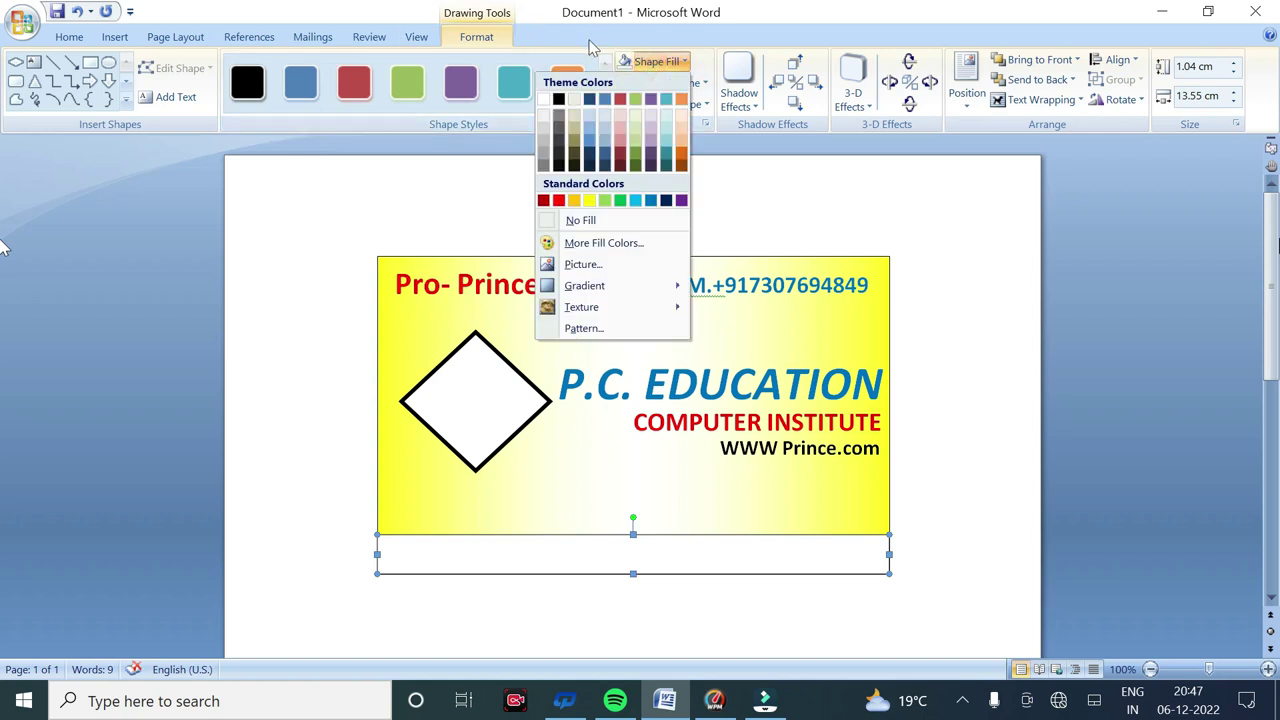
pyautogui.click(648, 100)
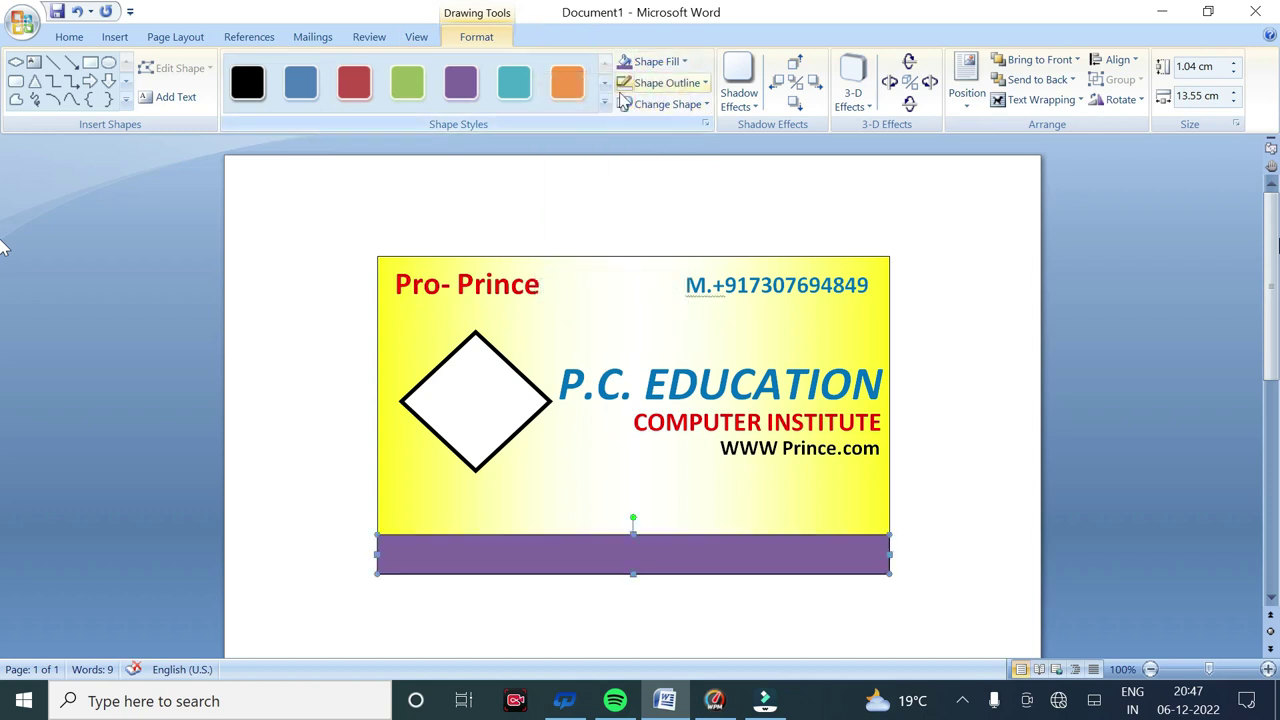
pyautogui.click(667, 82)
pyautogui.click(592, 240)
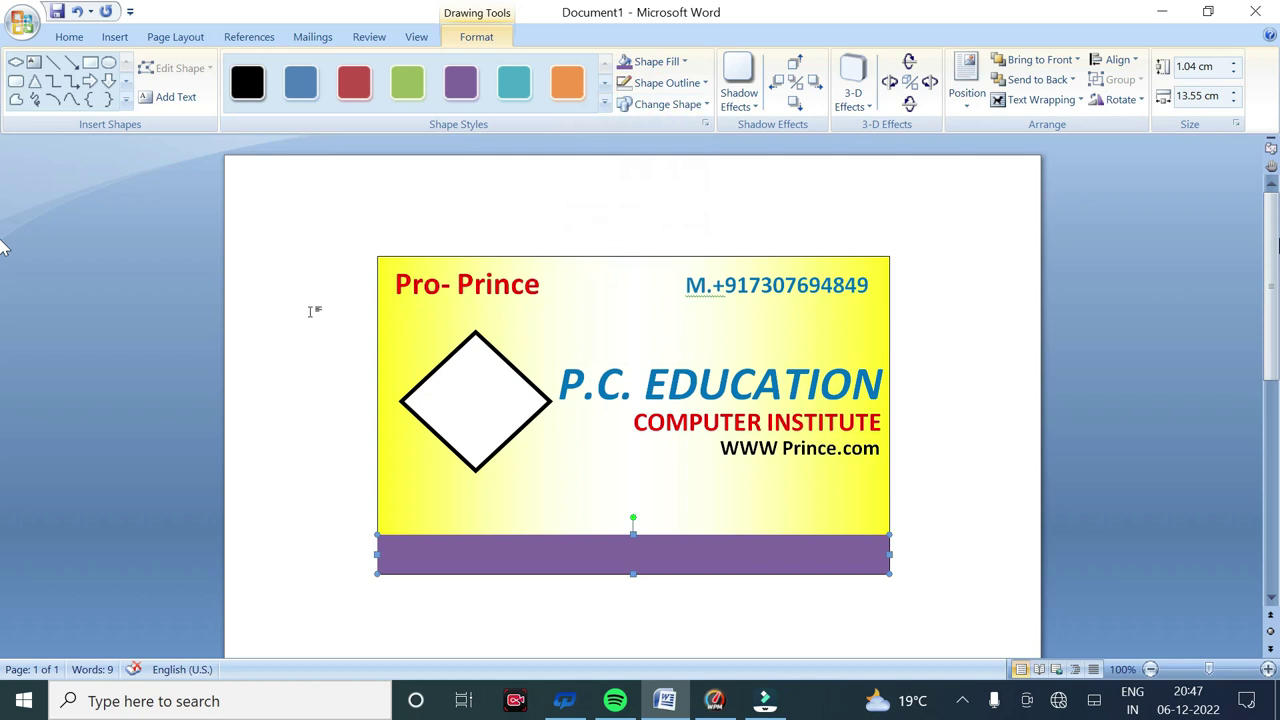
pyautogui.click(312, 310)
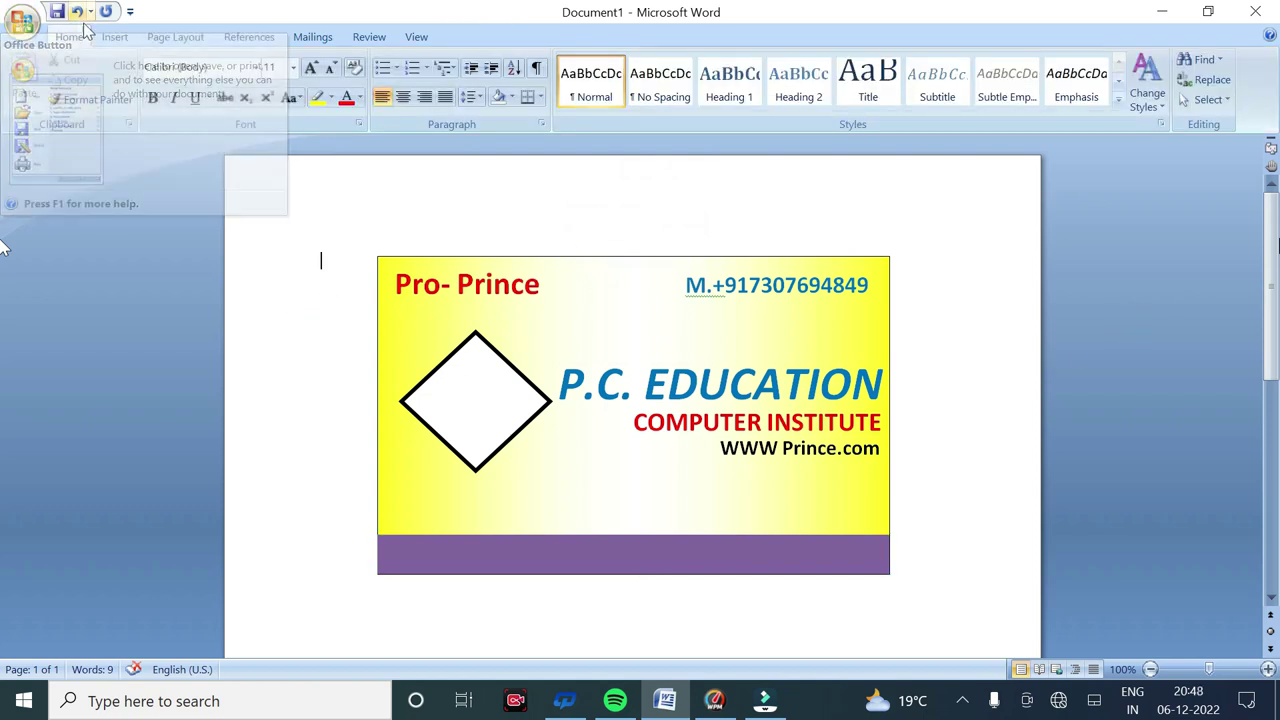
pyautogui.click(114, 36)
pyautogui.click(270, 80)
pyautogui.click(100, 145)
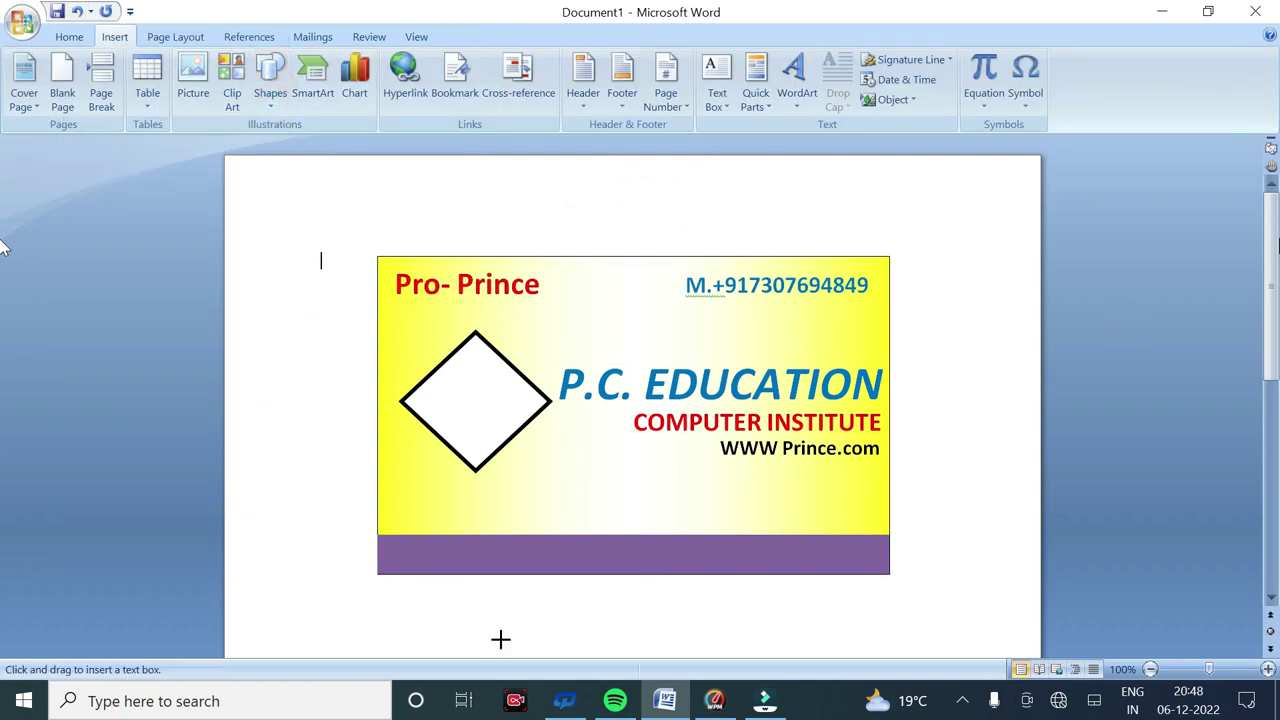
# Step: Draw a text box across the purple strip and type the institute's address line in capitals
pyautogui.moveTo(386, 532); pyautogui.dragTo(884, 574)
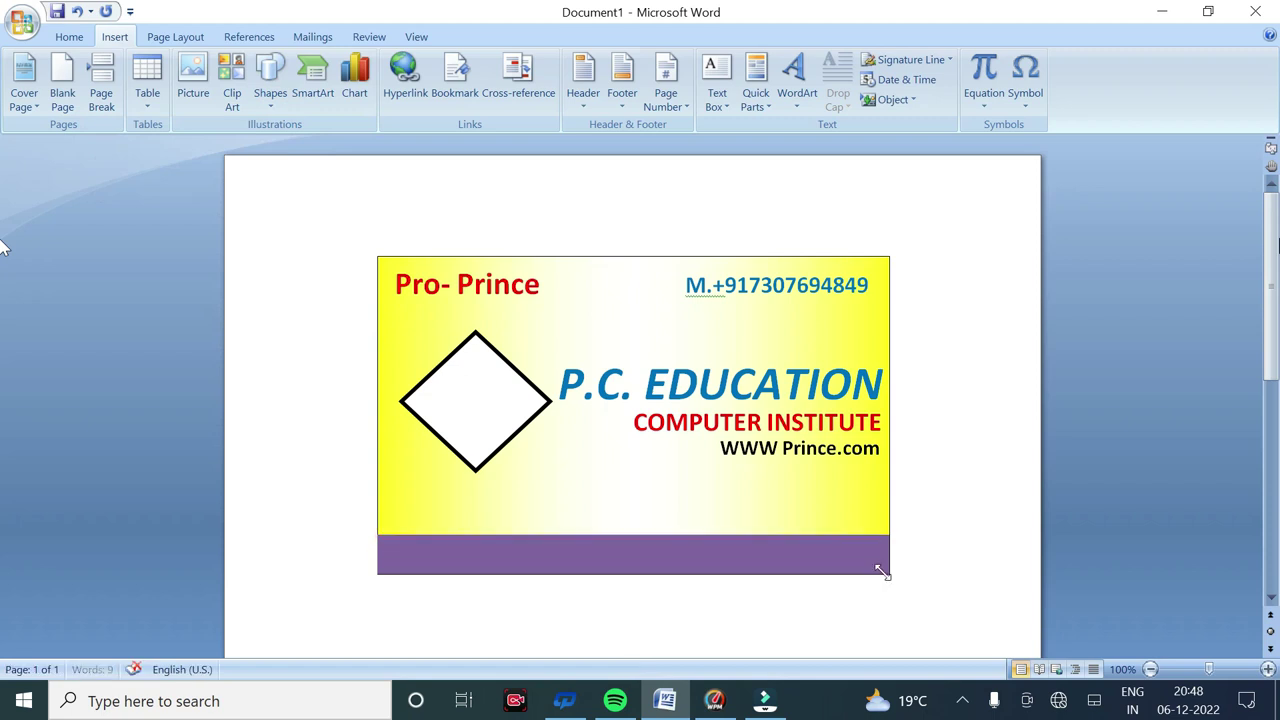
pyautogui.write('GA')
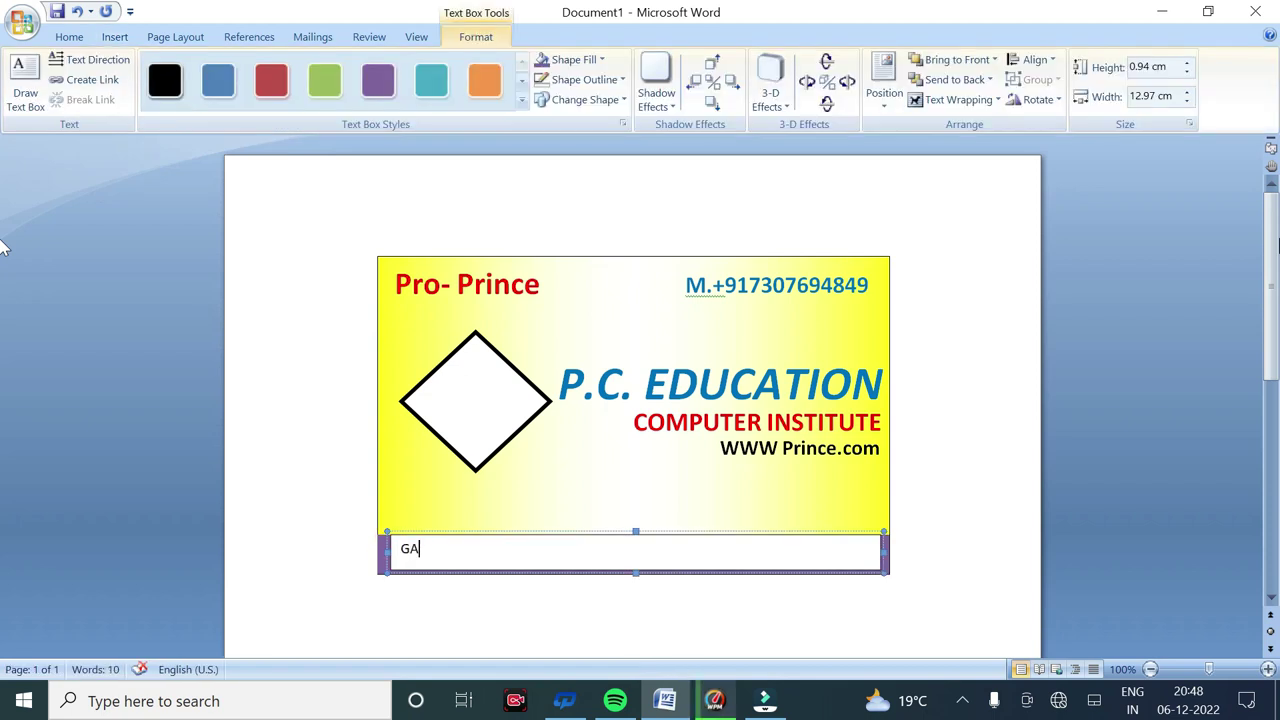
pyautogui.write('JENDHAR')
pyautogui.write(' PA')
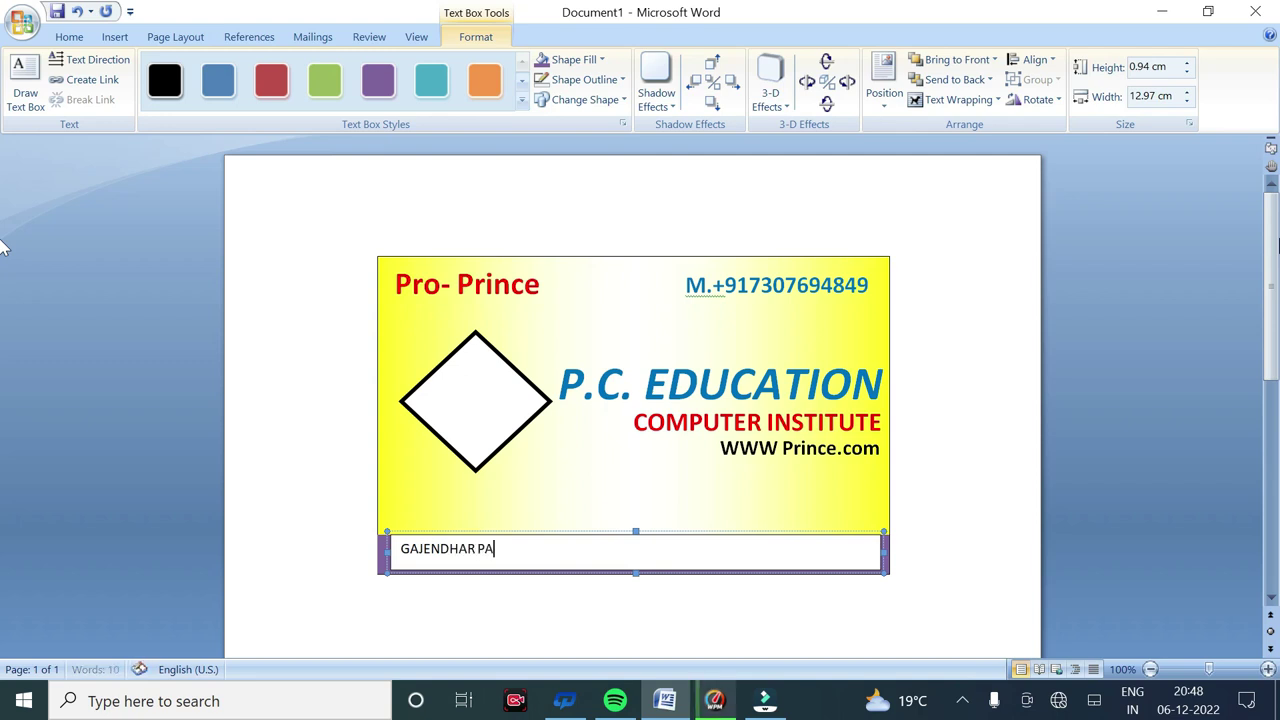
pyautogui.write('TTI BHED')
pyautogui.write('AURA-AZAMGARH')
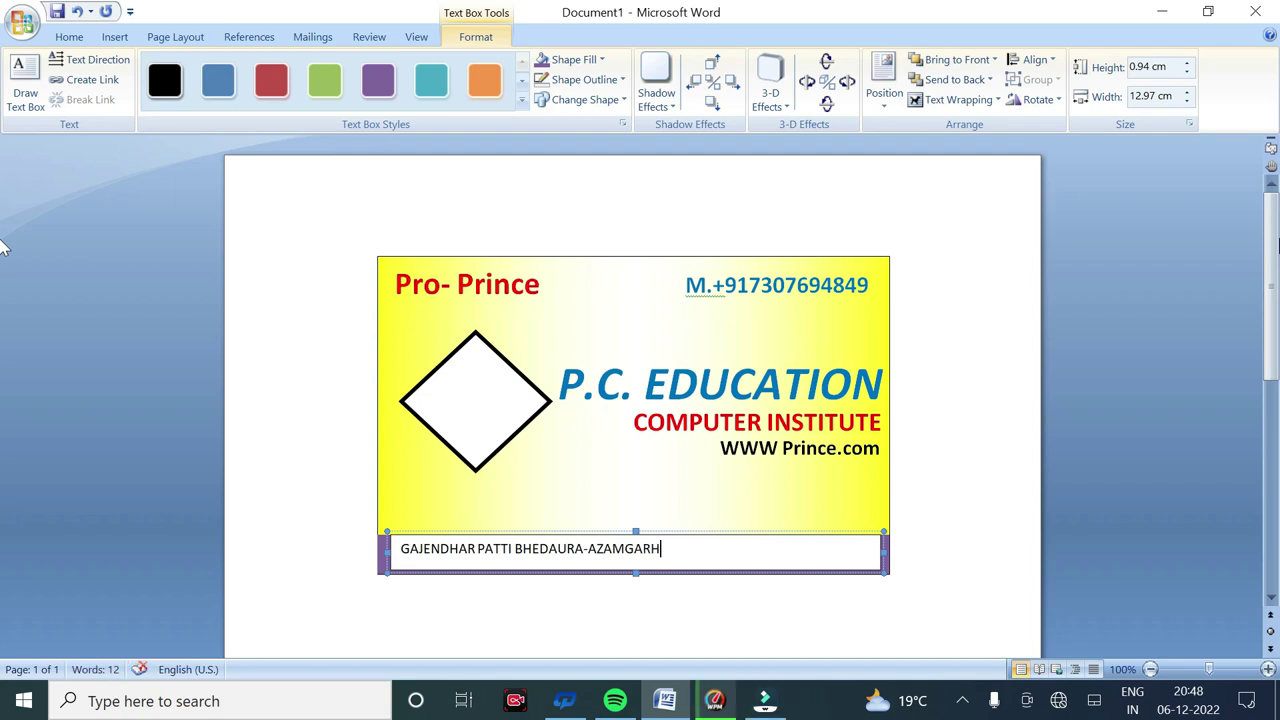
pyautogui.tripleClick(686, 551)
# Step: Give the address box a purple fill and no outline
pyautogui.click(602, 59)
pyautogui.click(568, 96)
pyautogui.click(620, 79)
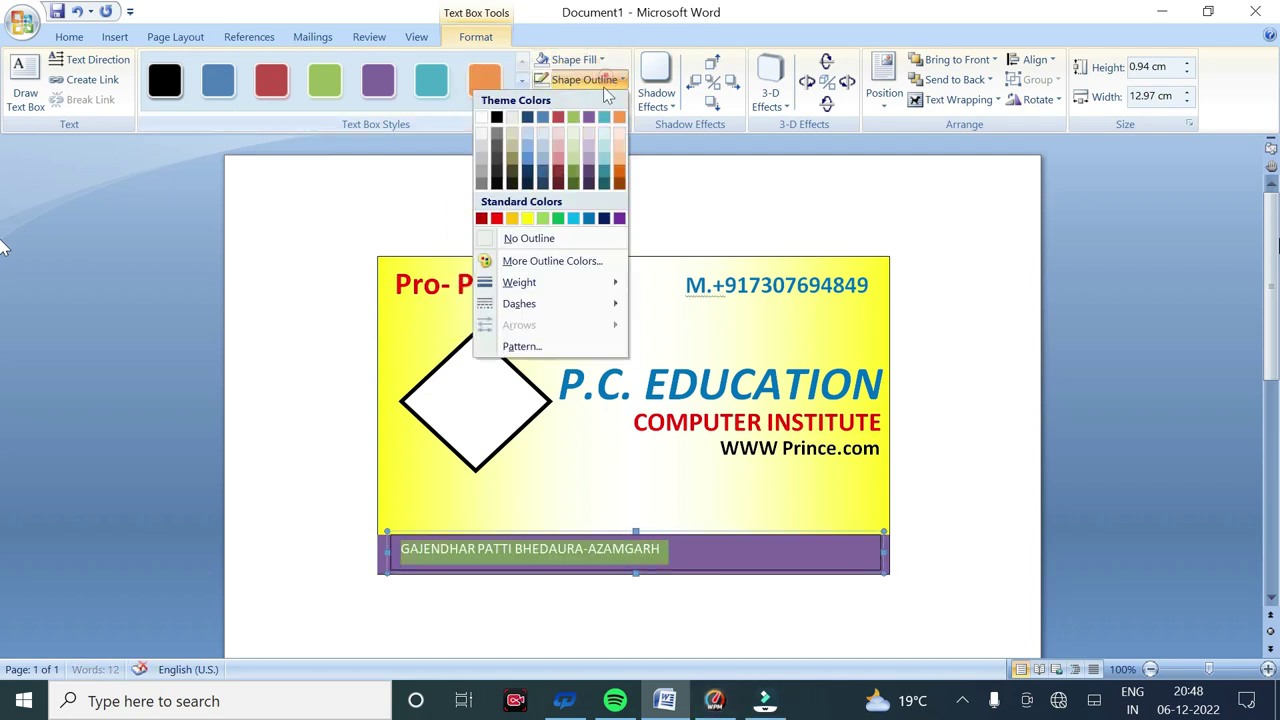
pyautogui.click(509, 237)
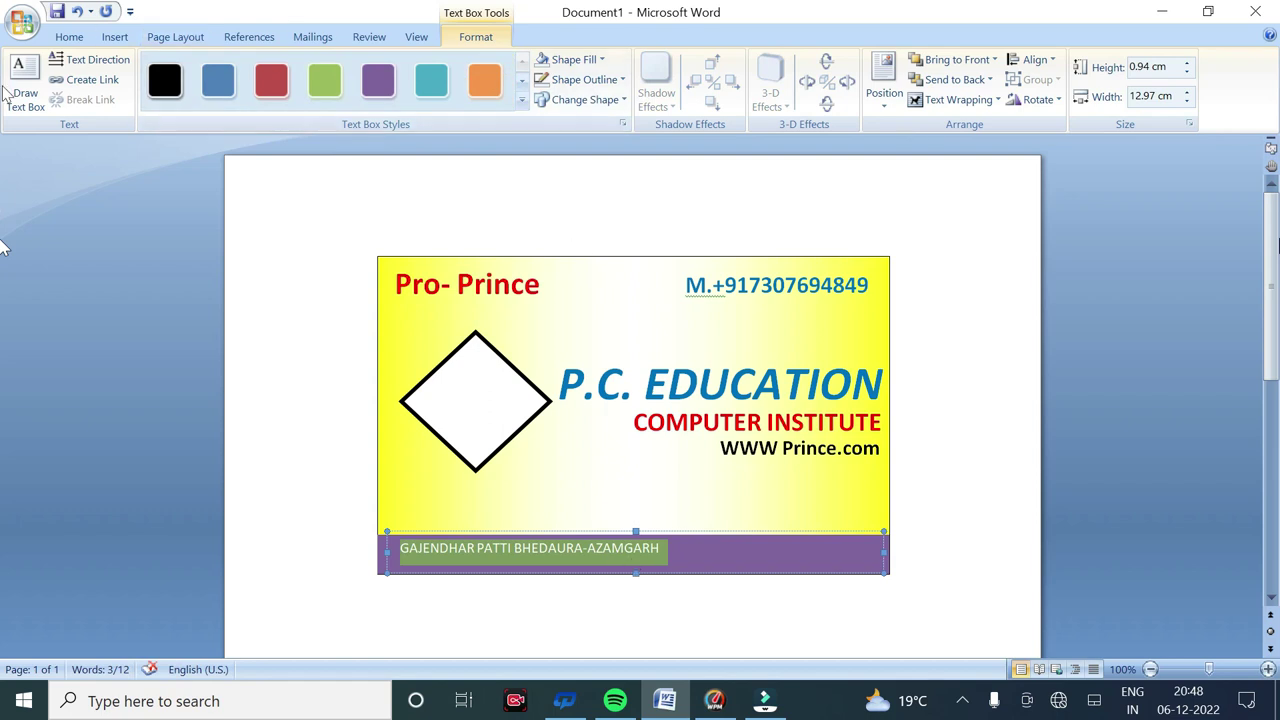
# Step: Enlarge the address text two steps, make it bold, and widen the box to fit
pyautogui.click(69, 37)
pyautogui.click(310, 70)
pyautogui.click(310, 70)
pyautogui.click(310, 70)
pyautogui.click(310, 70)
pyautogui.click(310, 70)
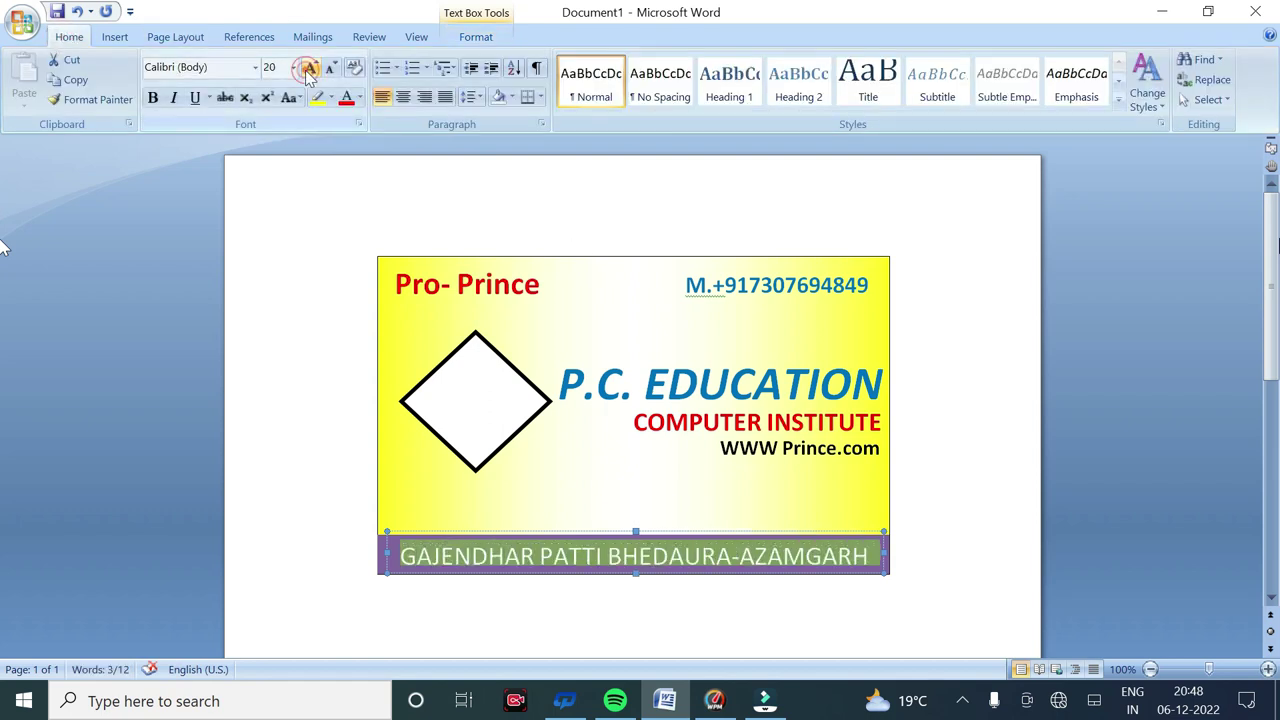
pyautogui.click(152, 97)
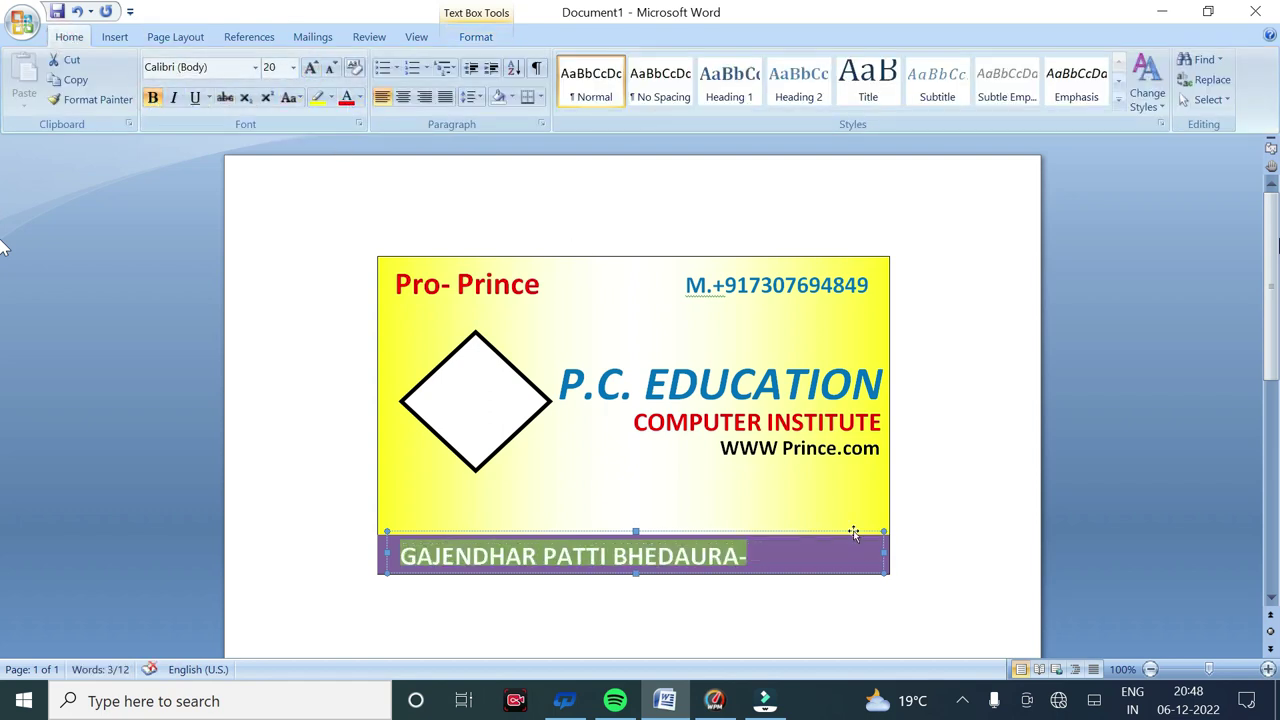
pyautogui.moveTo(882, 556); pyautogui.dragTo(917, 556)
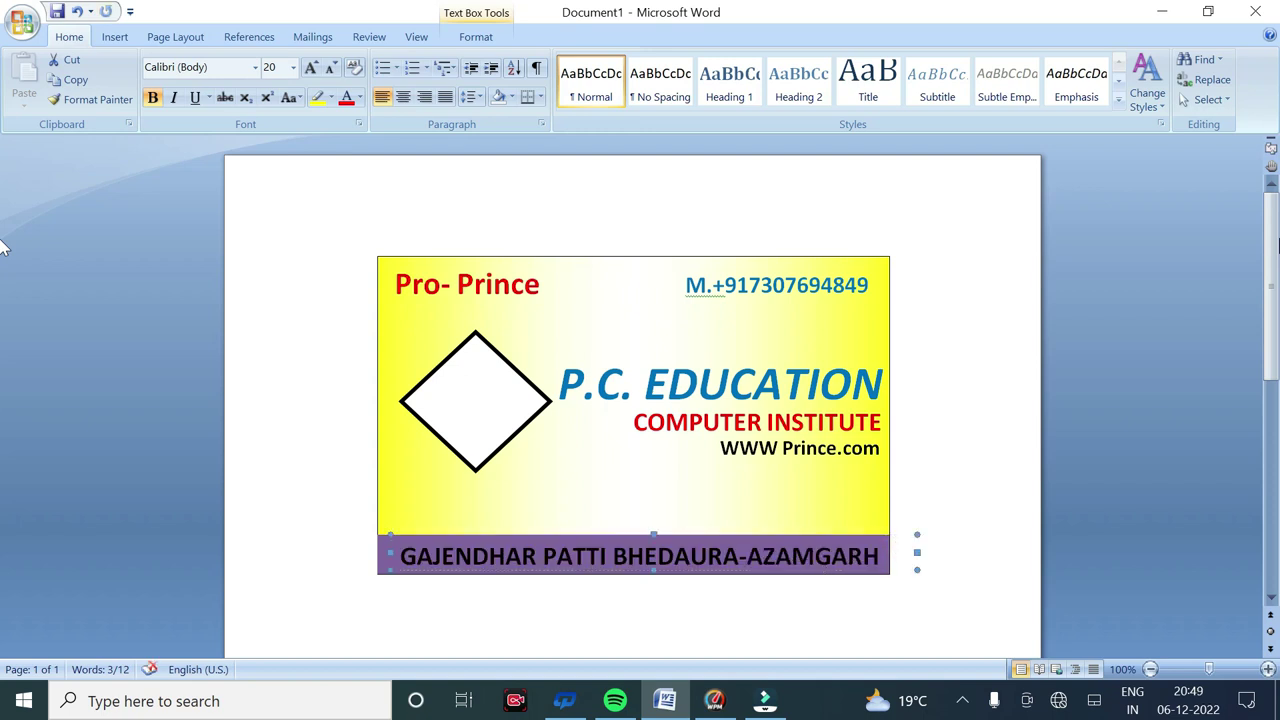
# Step: Change the address text colour to white
pyautogui.hotkey('ctrl', 'a')
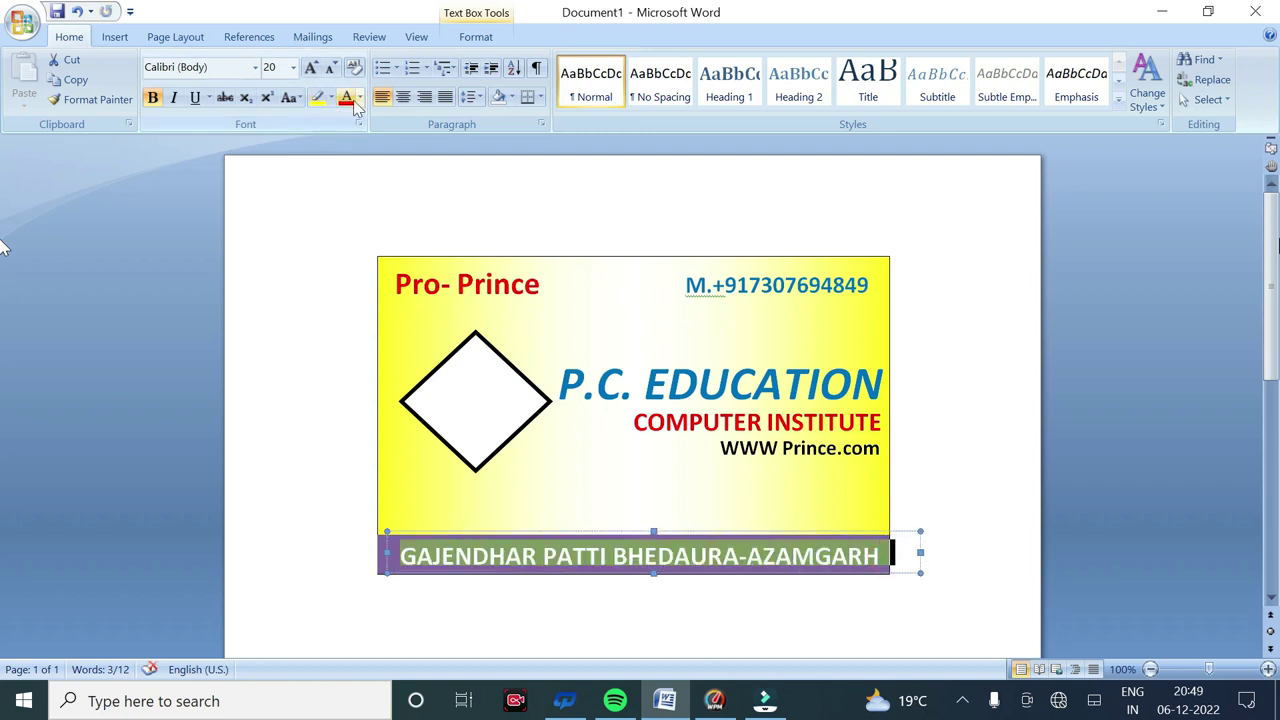
pyautogui.click(359, 97)
pyautogui.click(228, 152)
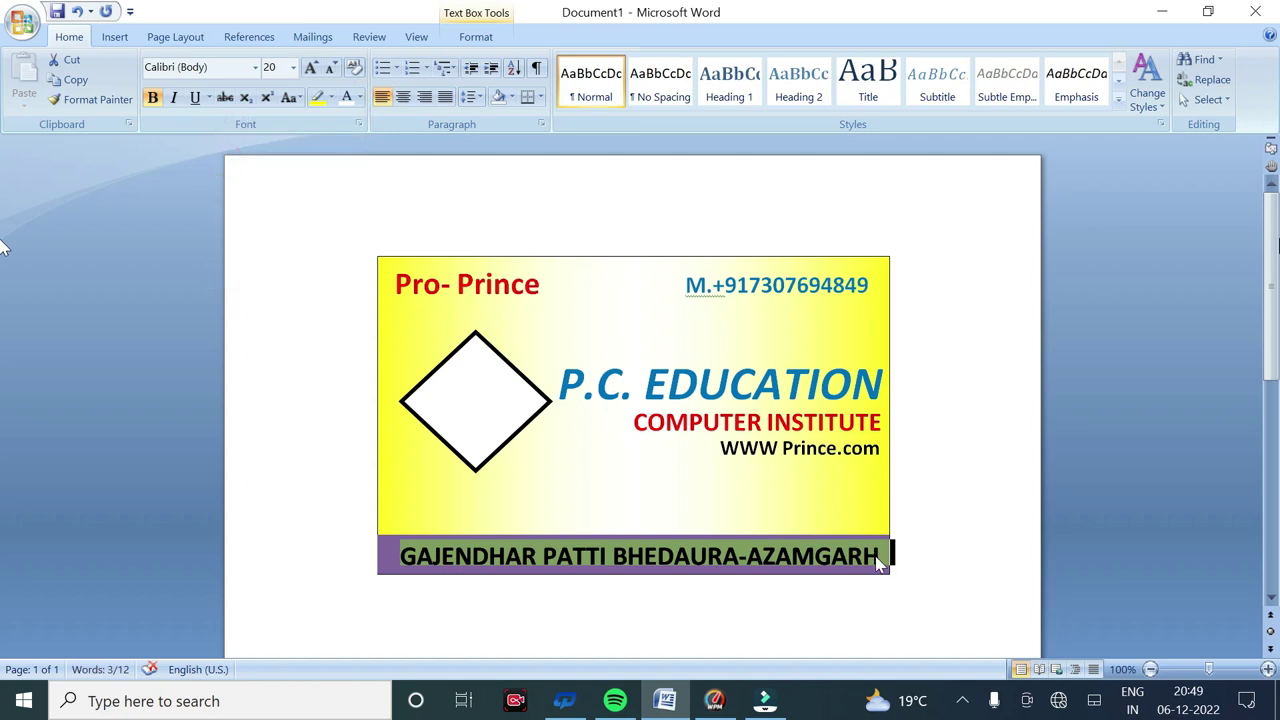
pyautogui.click(698, 570)
pyautogui.click(760, 620)
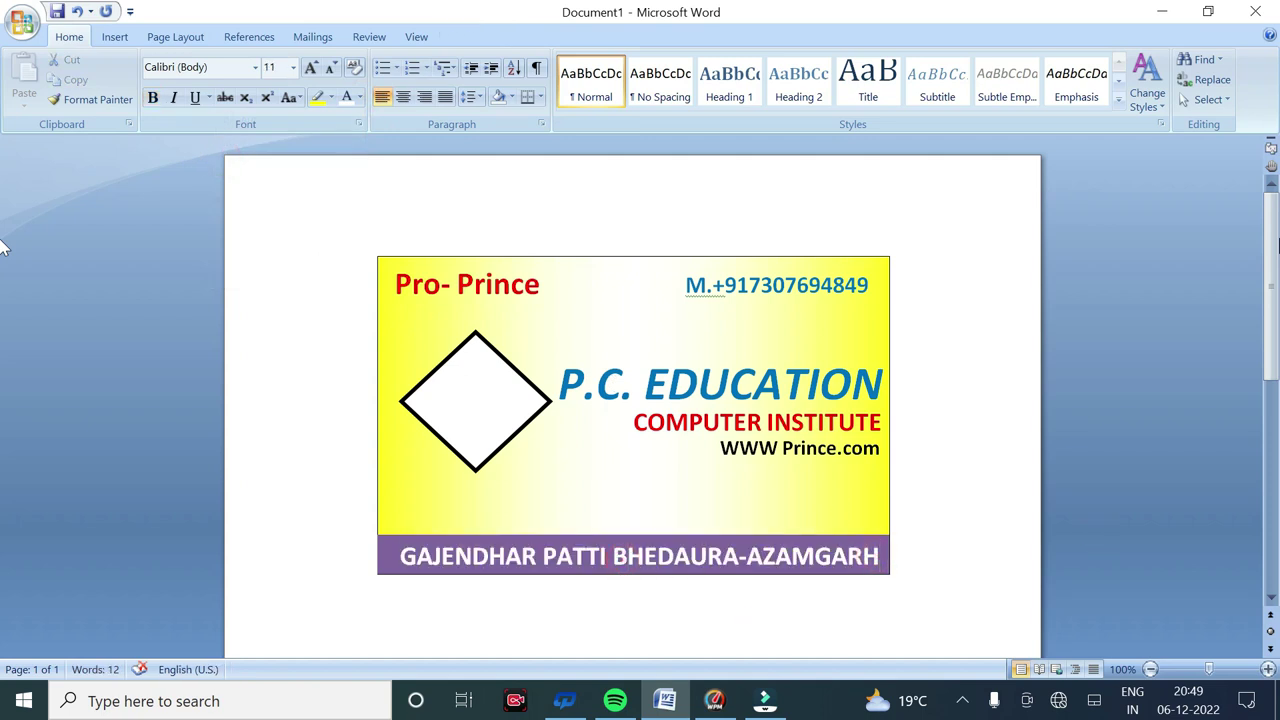
pyautogui.click(714, 556)
pyautogui.hotkey('ctrl', 'a')
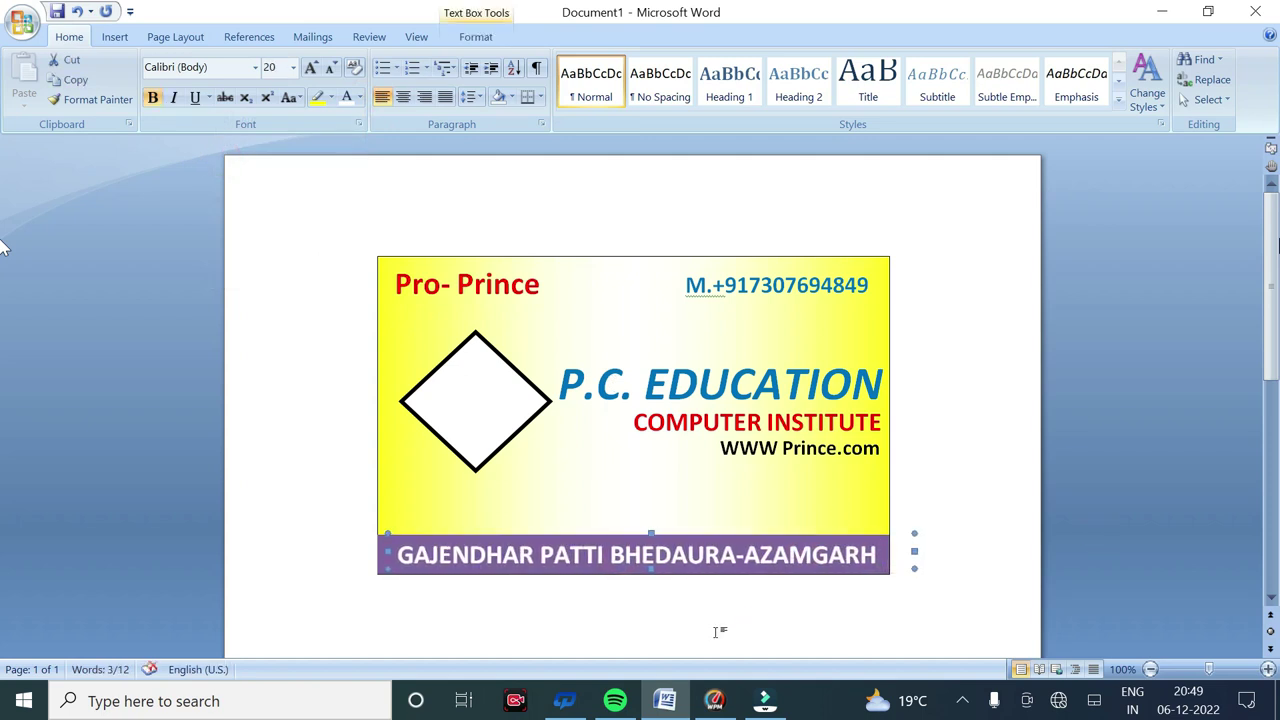
pyautogui.click(1178, 528)
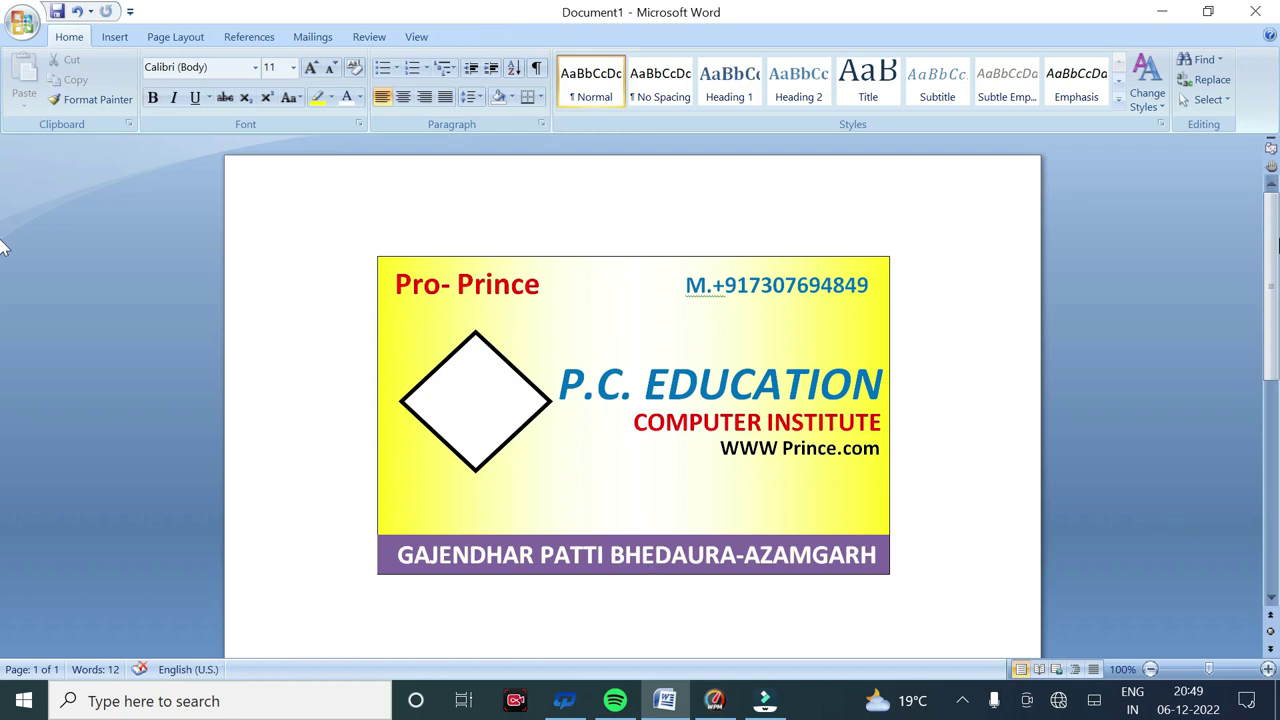
pyautogui.click(114, 33)
pyautogui.click(270, 86)
# Step: Draw a text box above the purple strip and type 'ADCA,DCA, CCC,,TALLY ERP 9,ACCOUNTING'
pyautogui.click(99, 143)
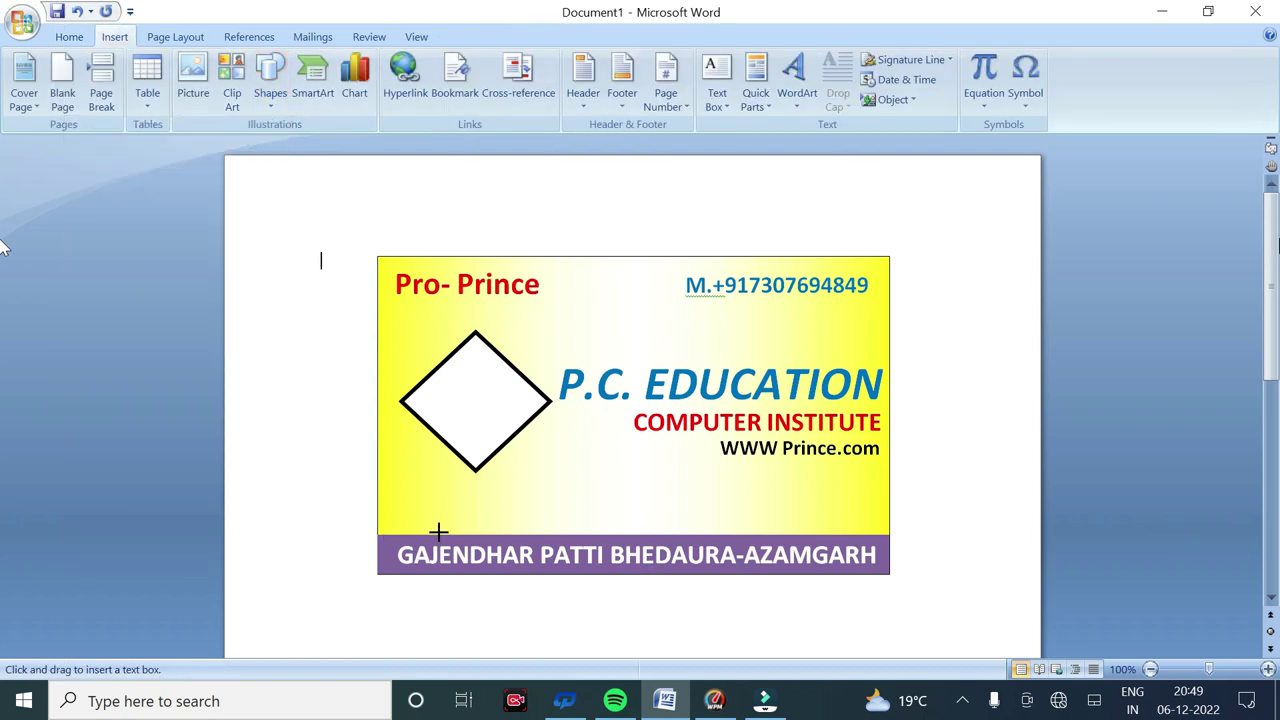
pyautogui.moveTo(413, 497); pyautogui.dragTo(861, 529)
pyautogui.write('AD')
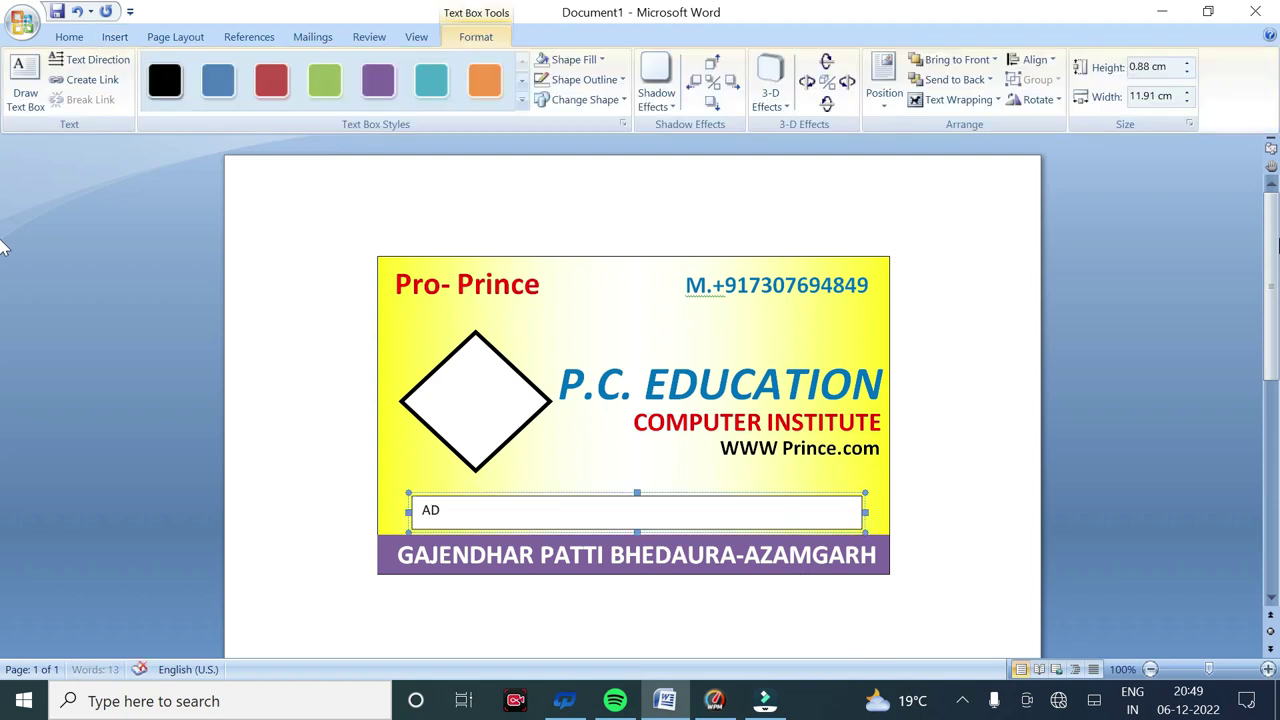
pyautogui.write('CA,')
pyautogui.write('DCA, CCC,,TALLY ERP')
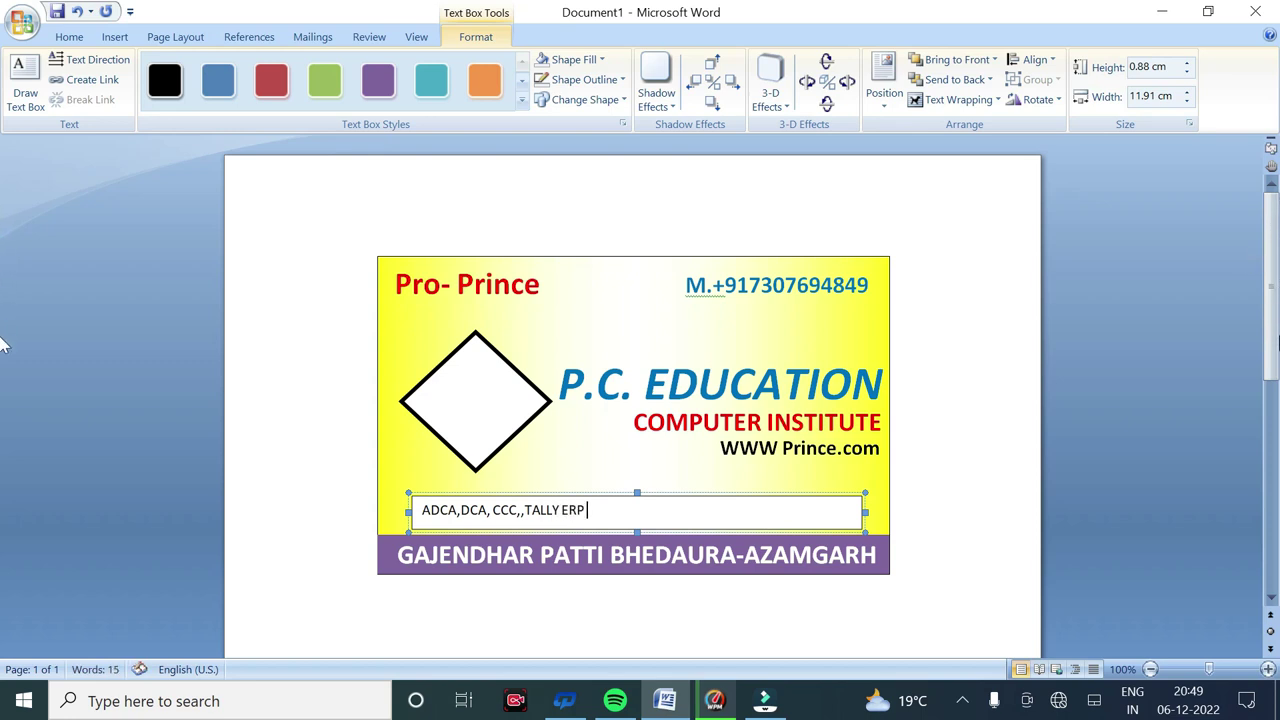
pyautogui.write('9,A')
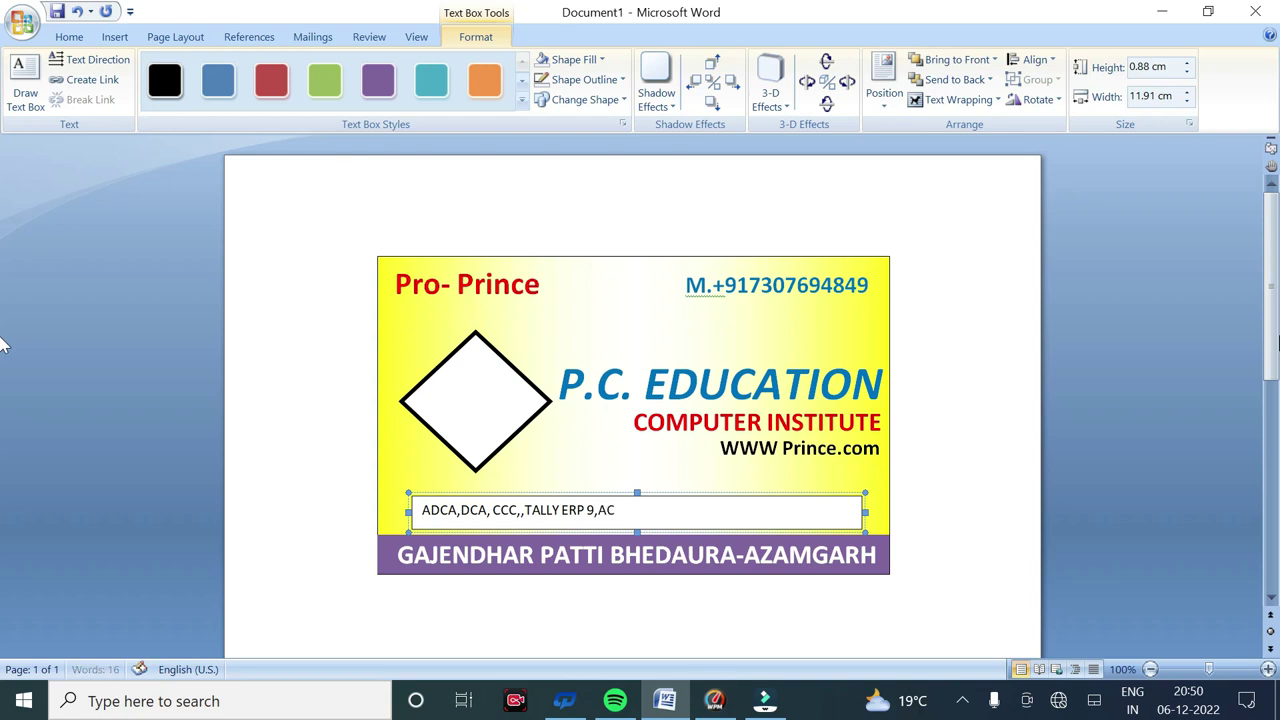
pyautogui.write('COUNT')
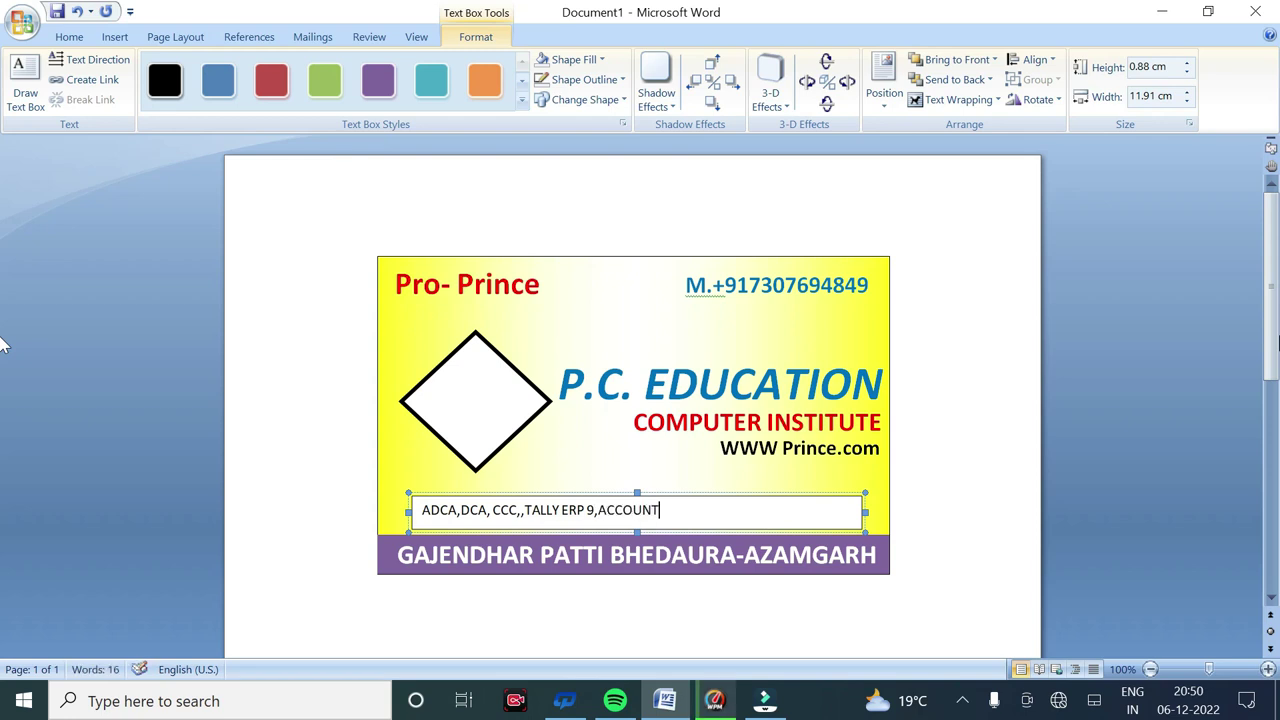
pyautogui.write('NG')
pyautogui.hotkey('ctrl', 'a')
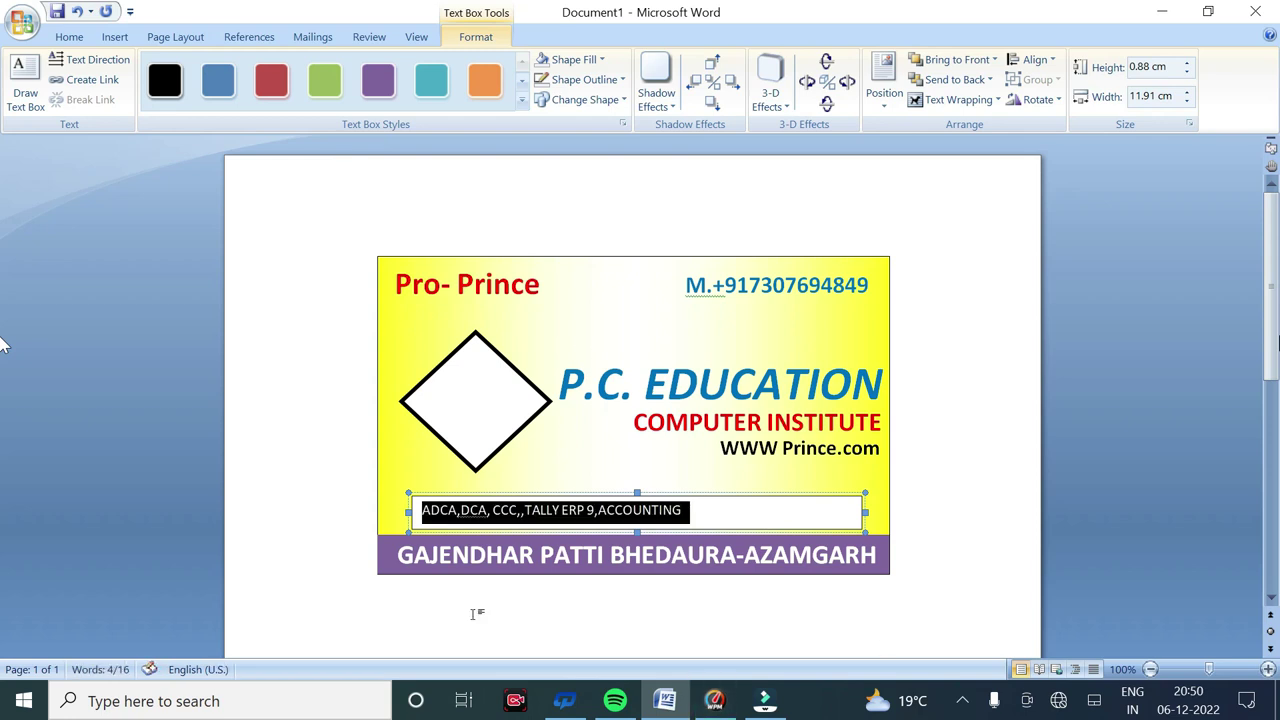
# Step: Set the course box to No Fill and No Outline
pyautogui.click(575, 59)
pyautogui.click(585, 95)
pyautogui.click(606, 82)
pyautogui.click(529, 238)
# Step: Make the course text bold at size 18, widening the box so it fits one line
pyautogui.click(69, 36)
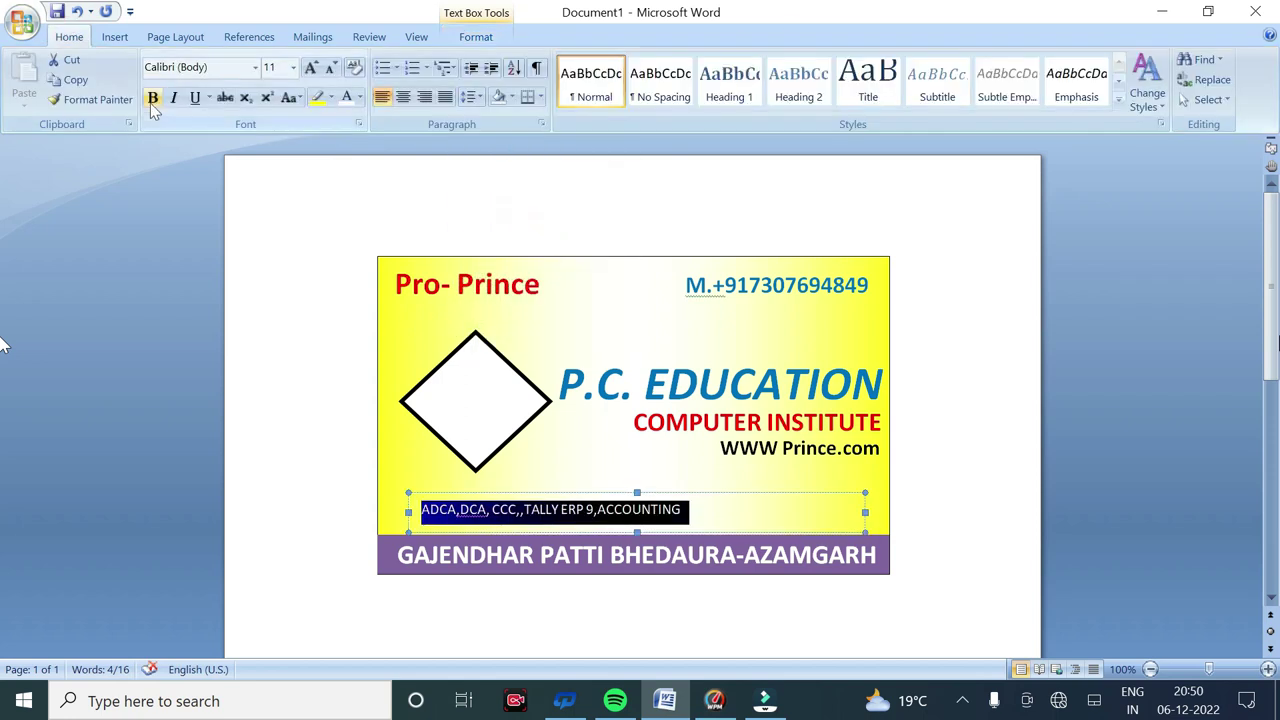
pyautogui.click(311, 72)
pyautogui.click(311, 72)
pyautogui.click(311, 72)
pyautogui.click(311, 72)
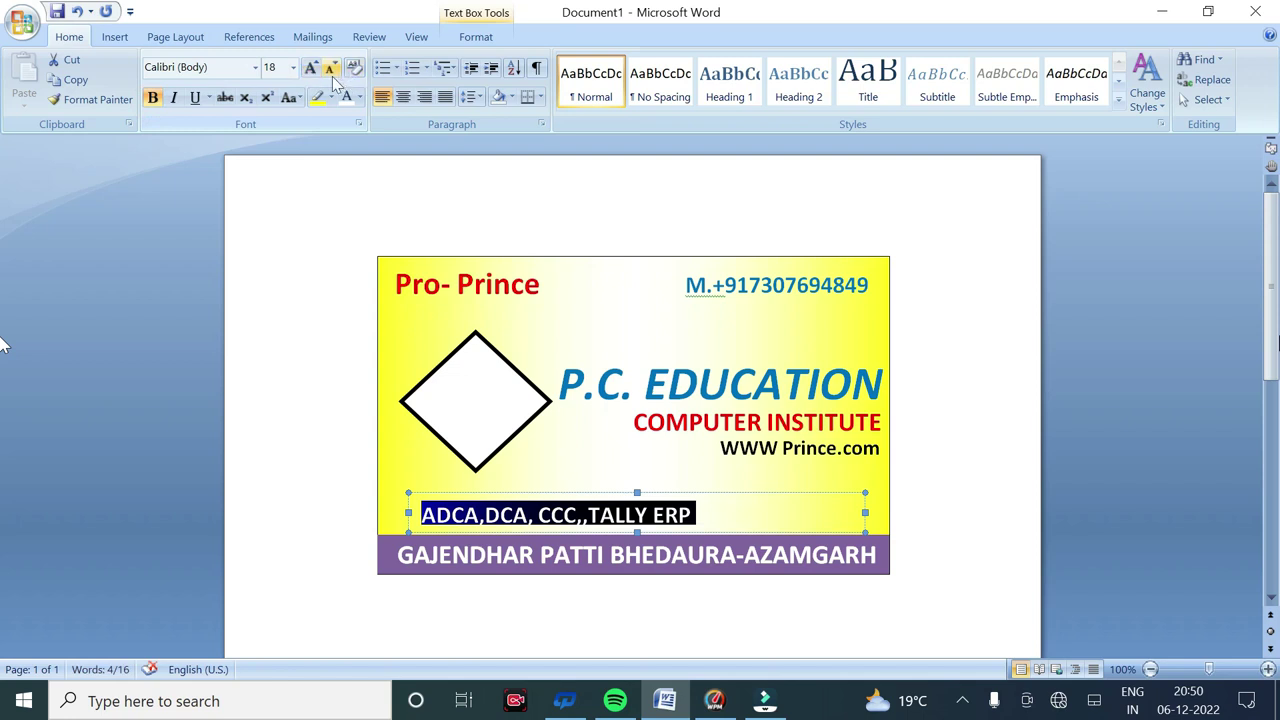
pyautogui.click(331, 69)
pyautogui.moveTo(866, 514); pyautogui.dragTo(955, 519)
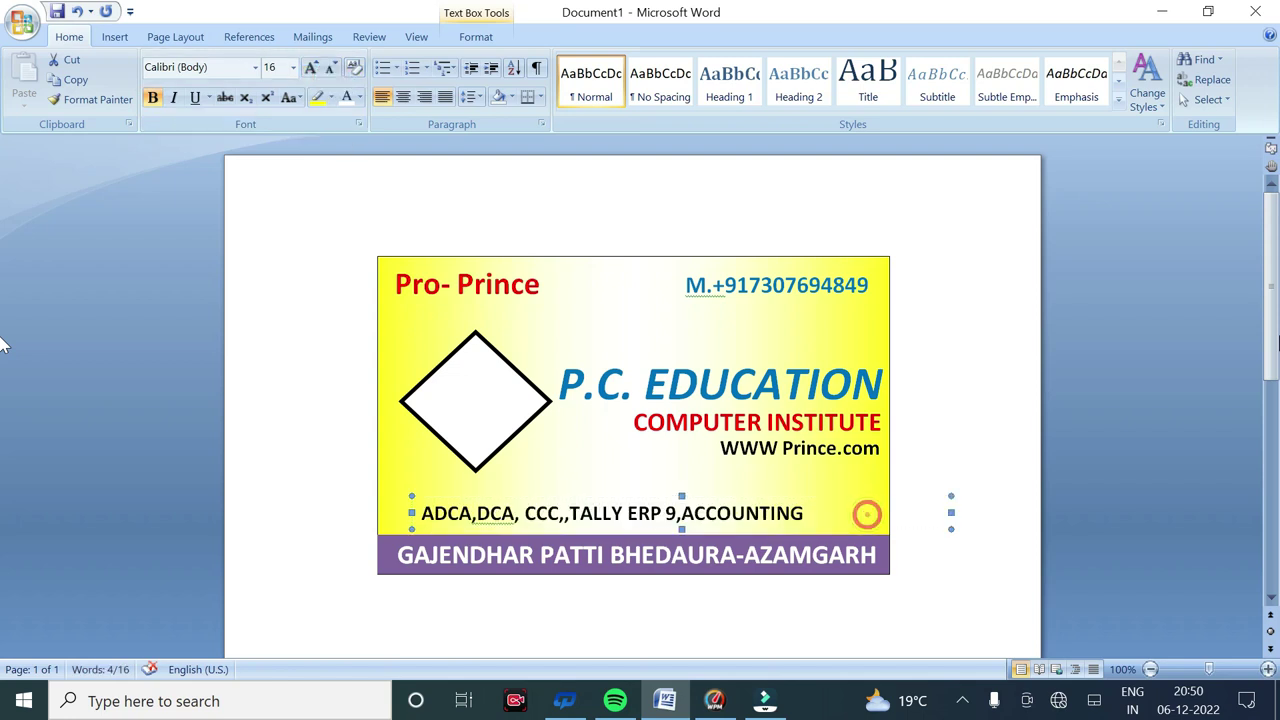
pyautogui.hotkey('ctrl', 'a')
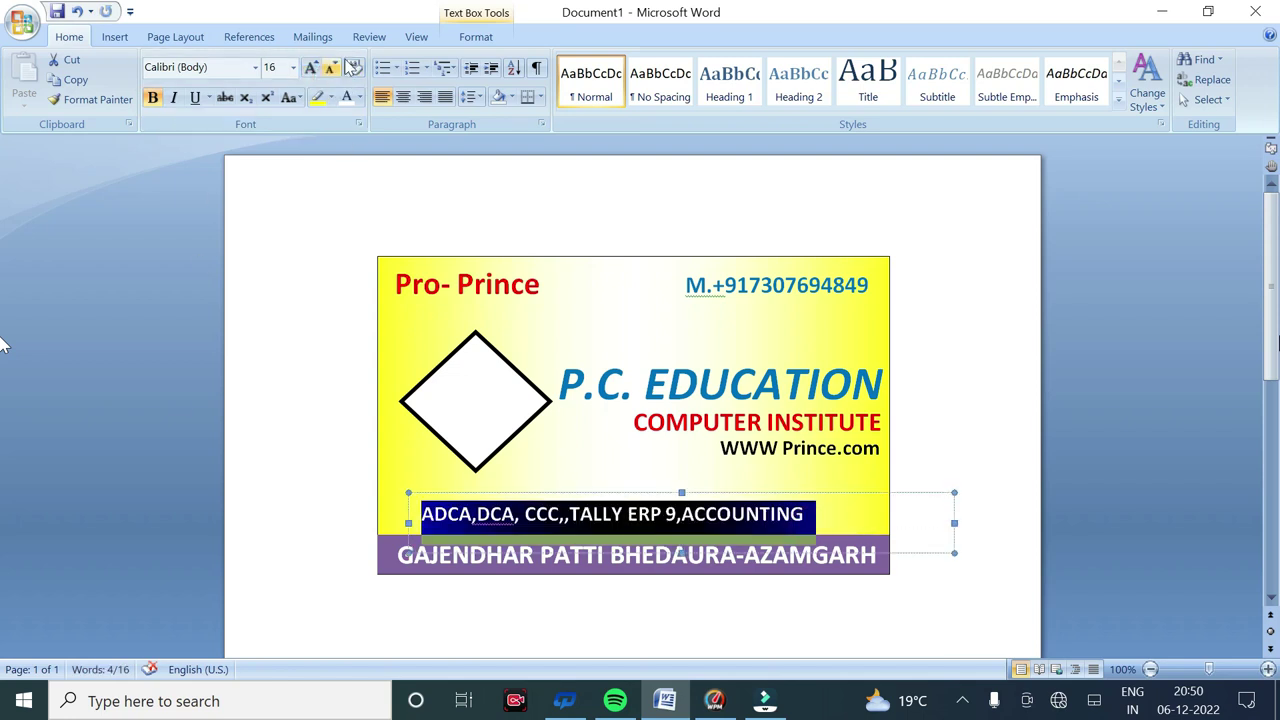
pyautogui.hotkey('ctrl', 'shift', '.')
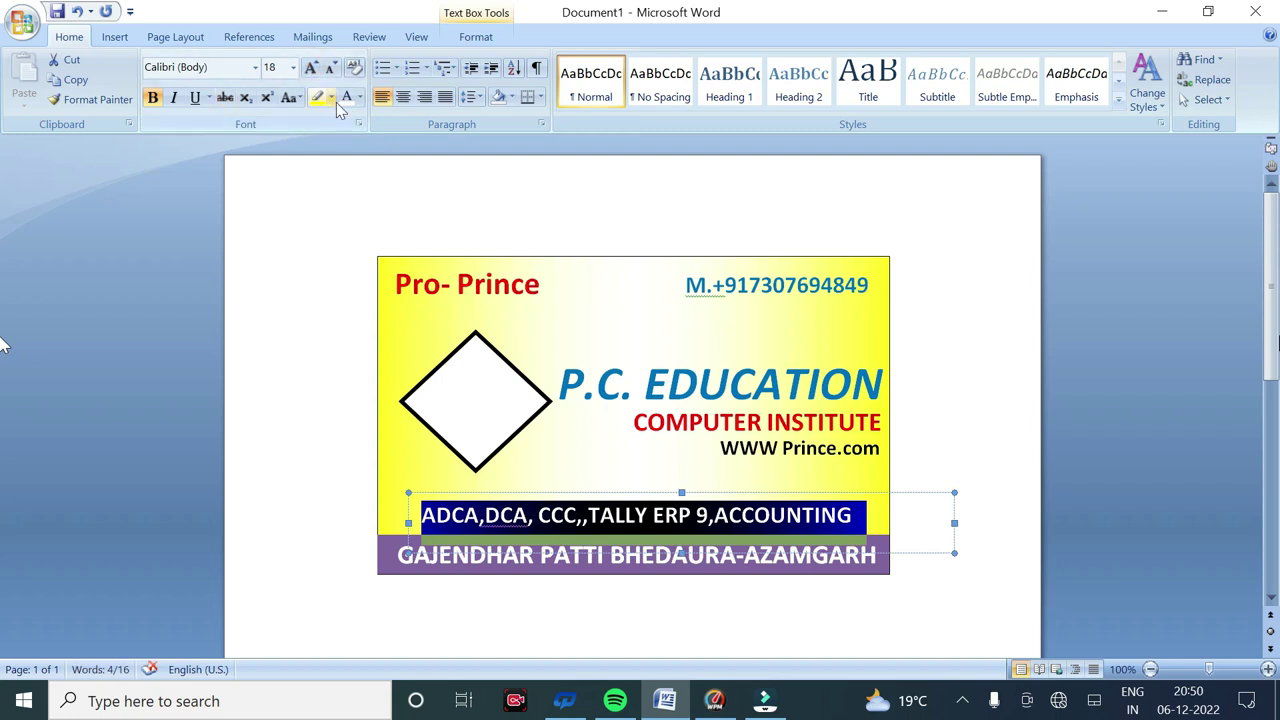
# Step: Change the course text colour to black
pyautogui.click(359, 99)
pyautogui.click(232, 152)
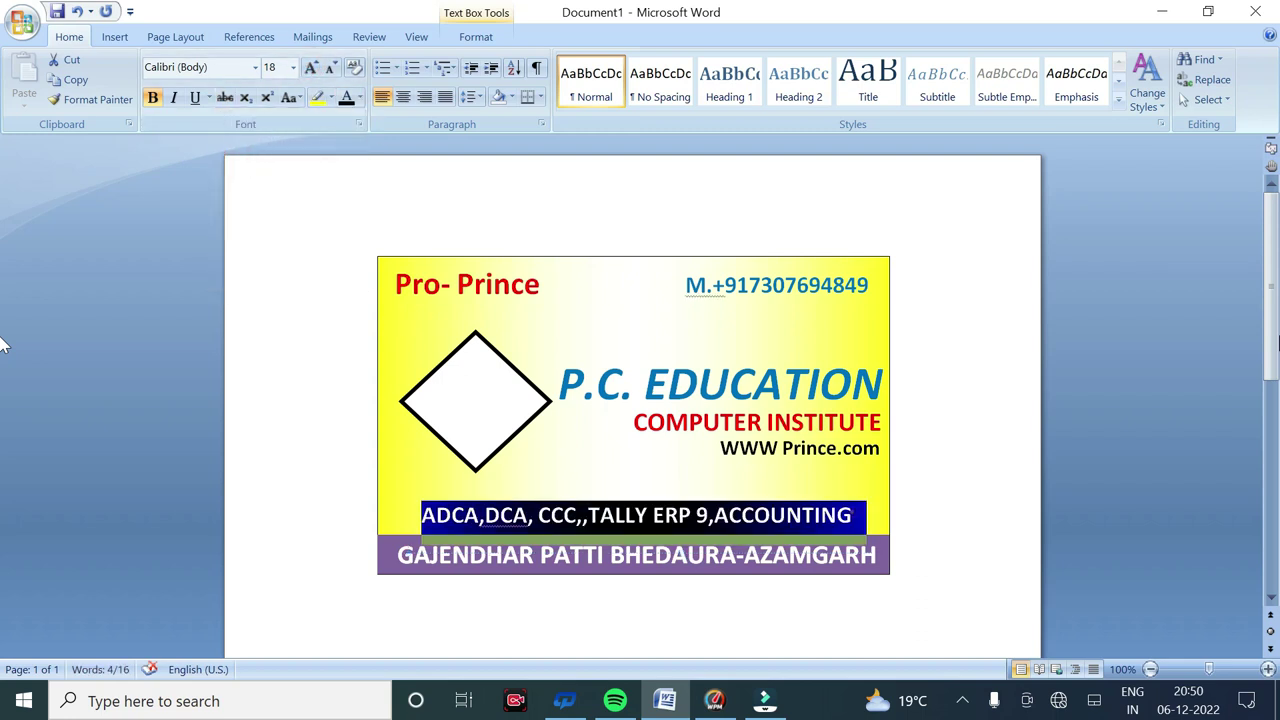
pyautogui.click(700, 516)
pyautogui.click(737, 491)
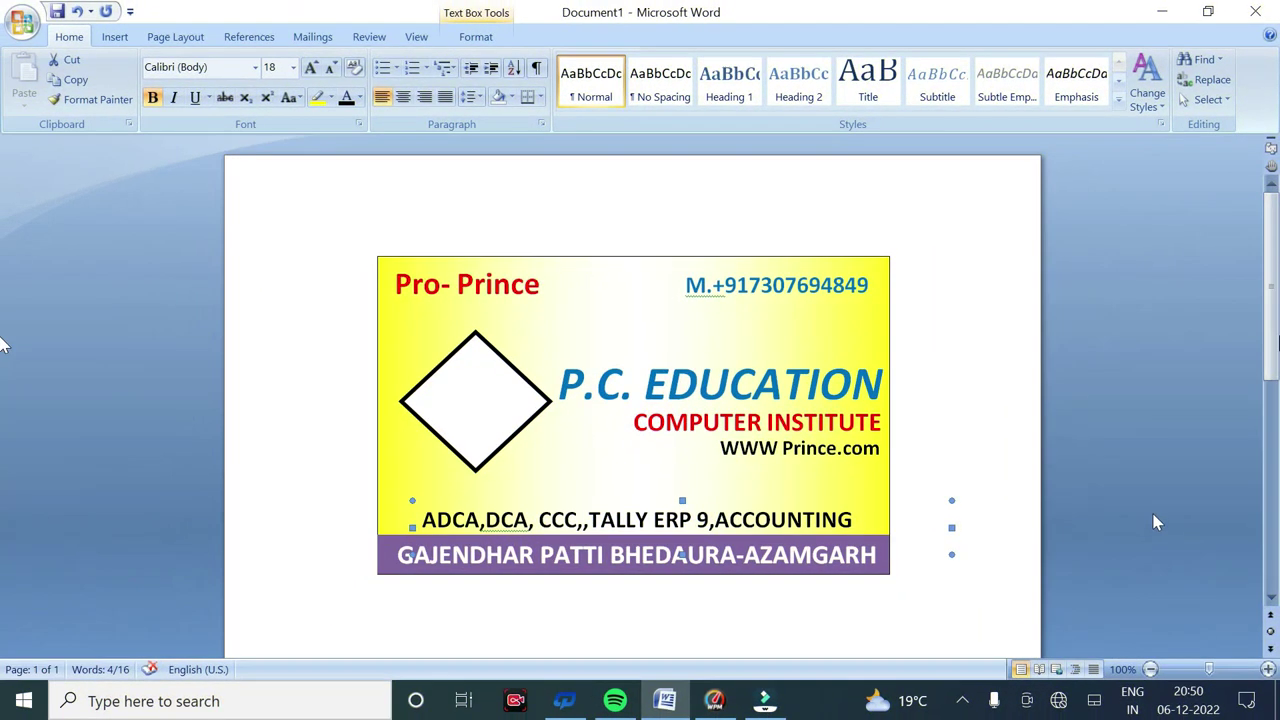
pyautogui.click(1155, 521)
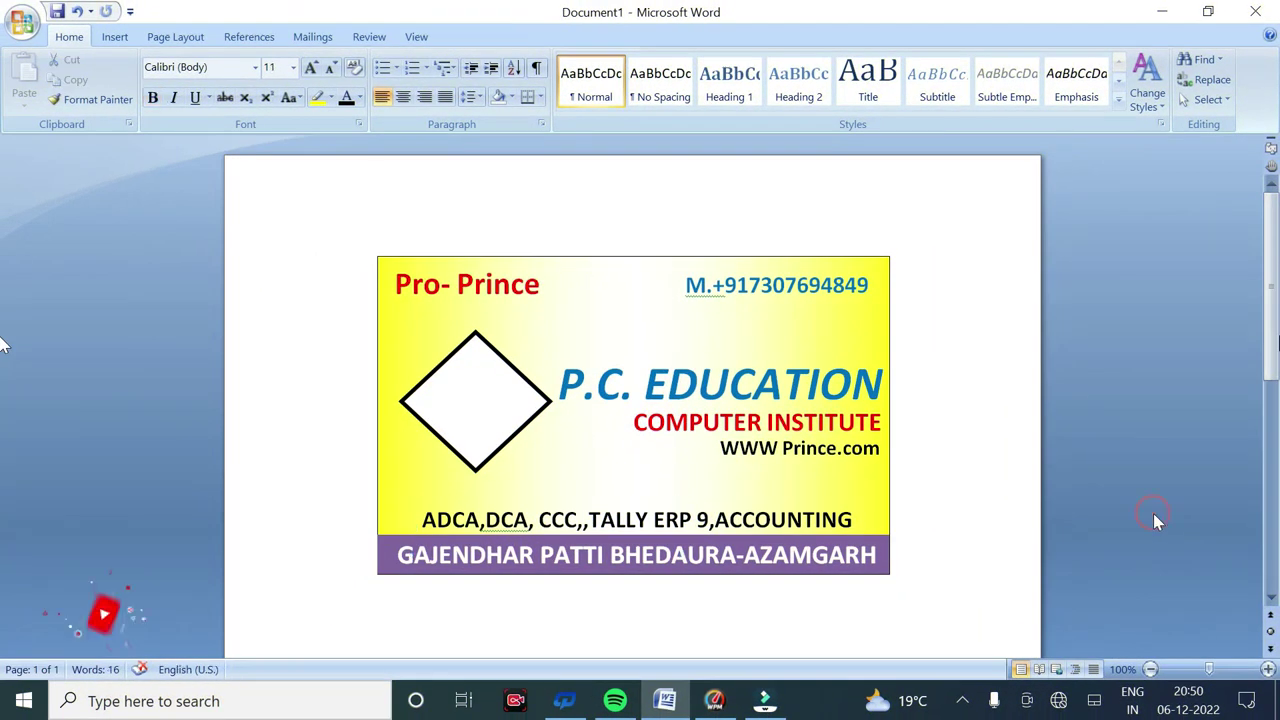